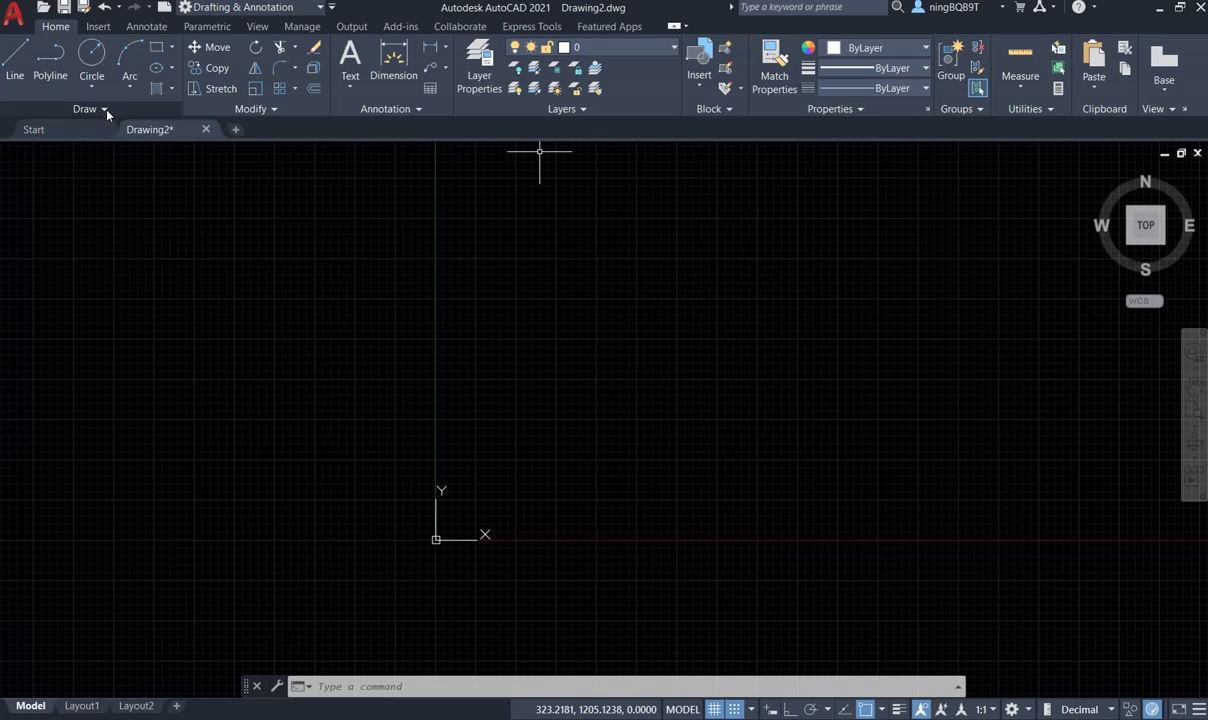
pyautogui.click(106, 110)
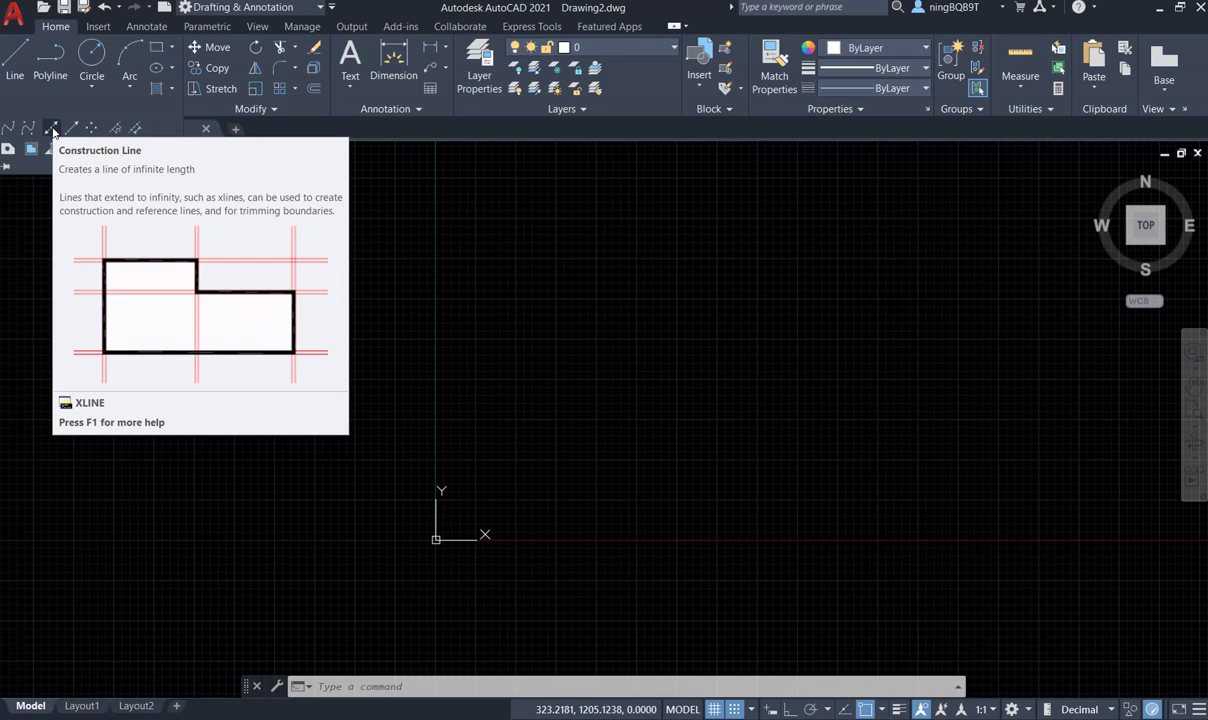
pyautogui.click(54, 130)
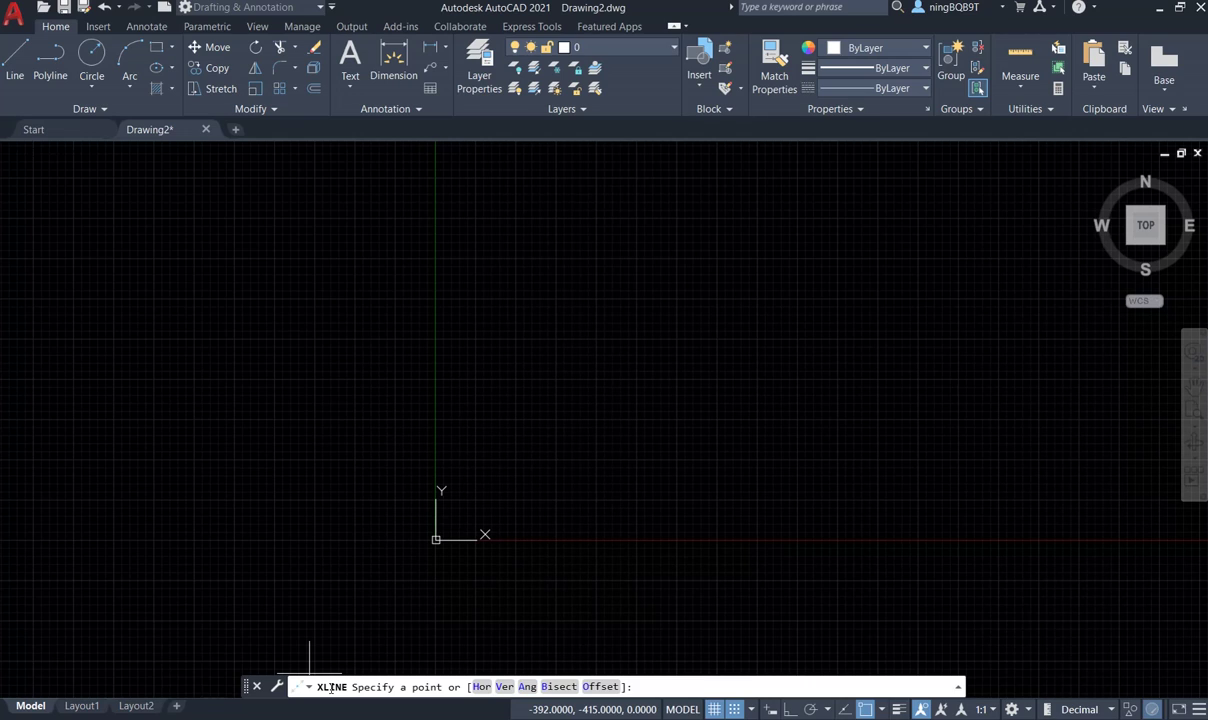
pyautogui.press('Escape')
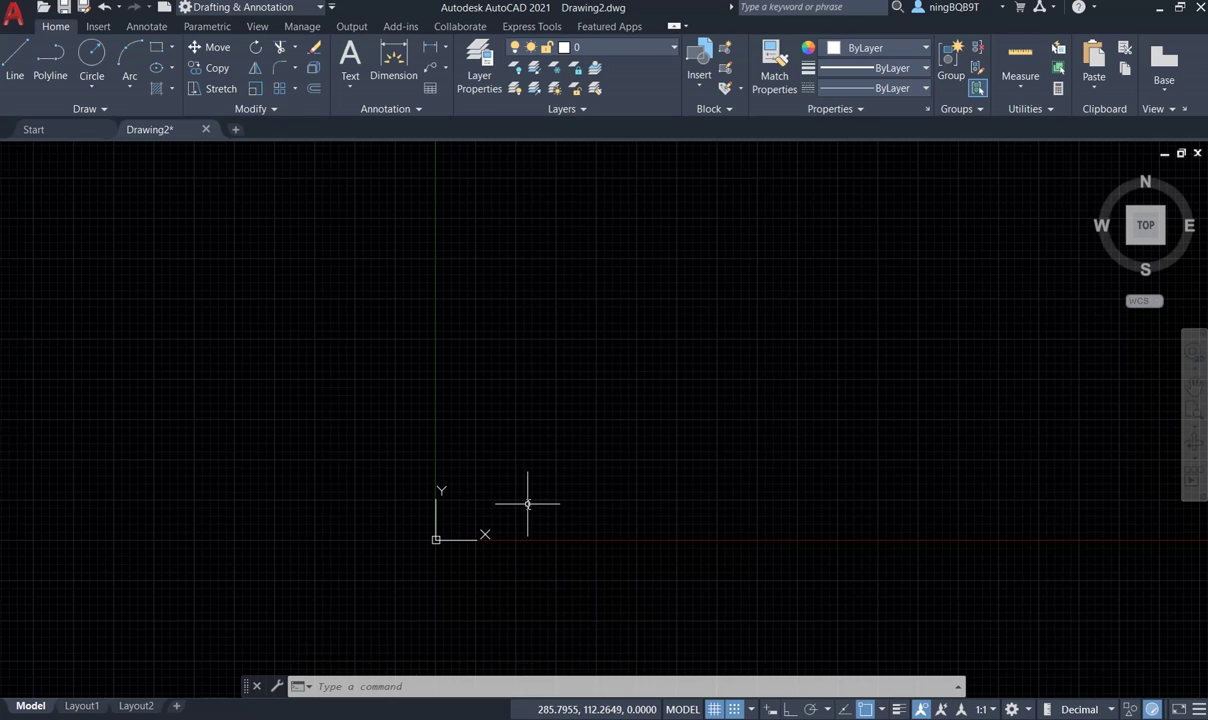
pyautogui.write('XL')
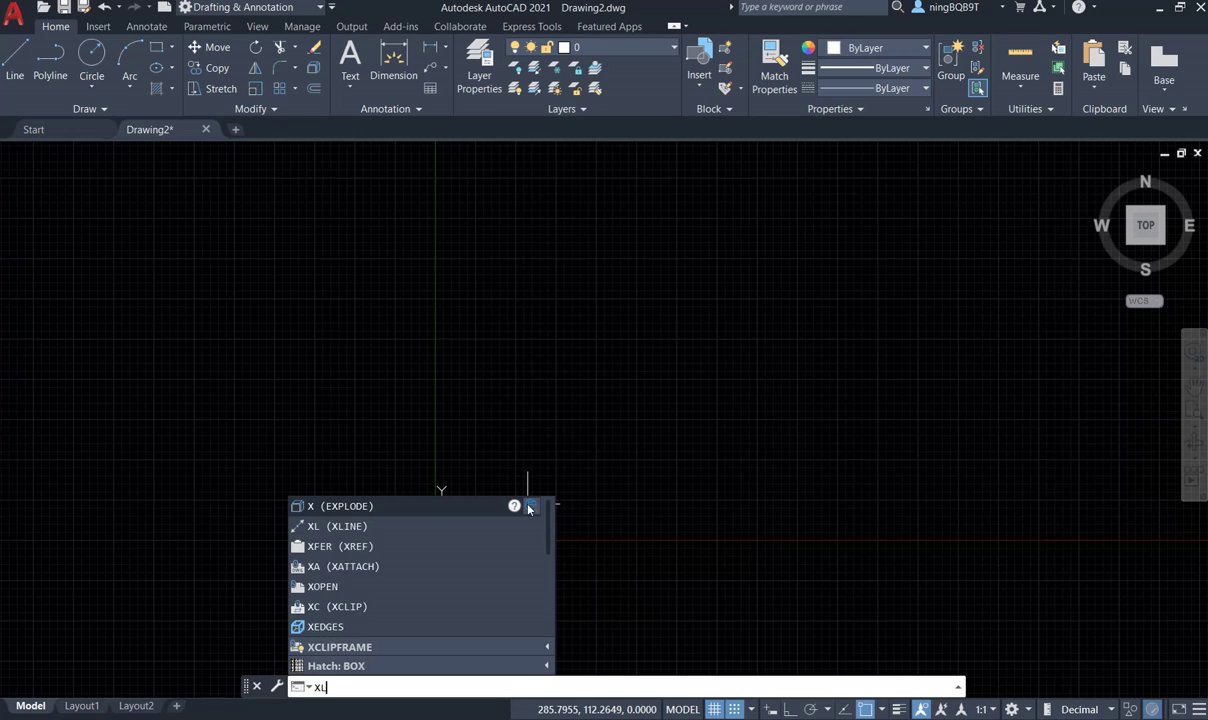
pyautogui.write('INE')
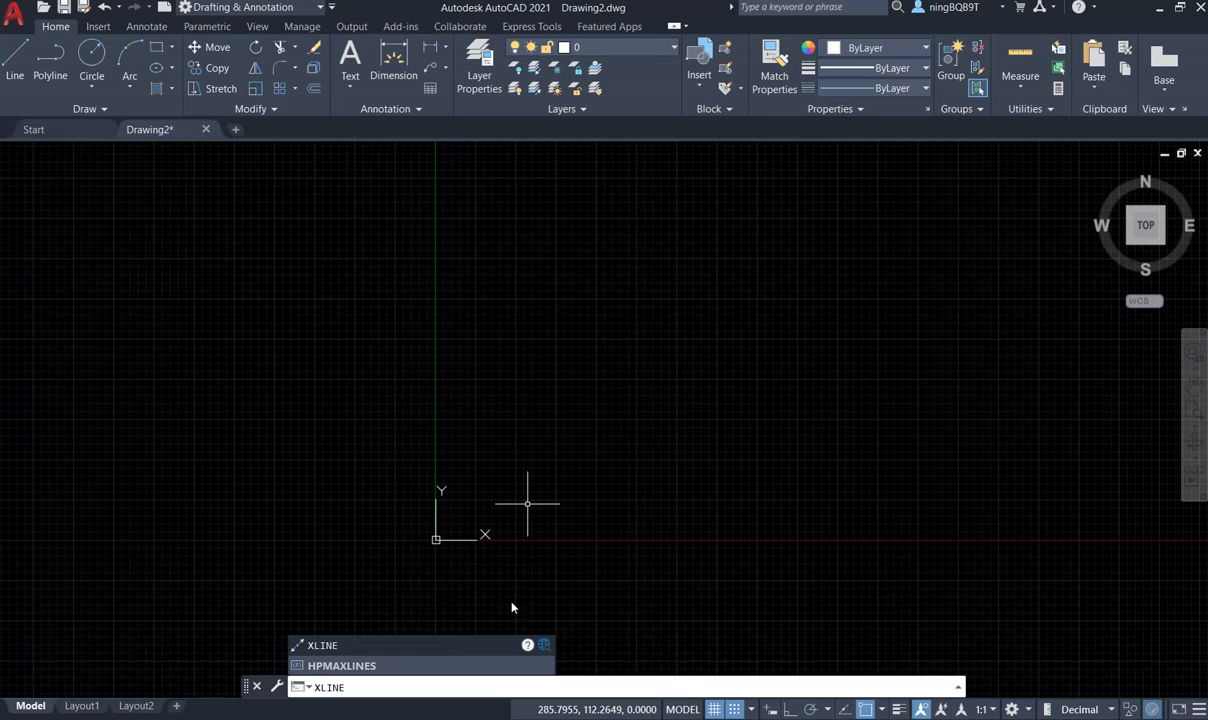
pyautogui.press('BackSpace')
pyautogui.press('BackSpace')
pyautogui.press('BackSpace')
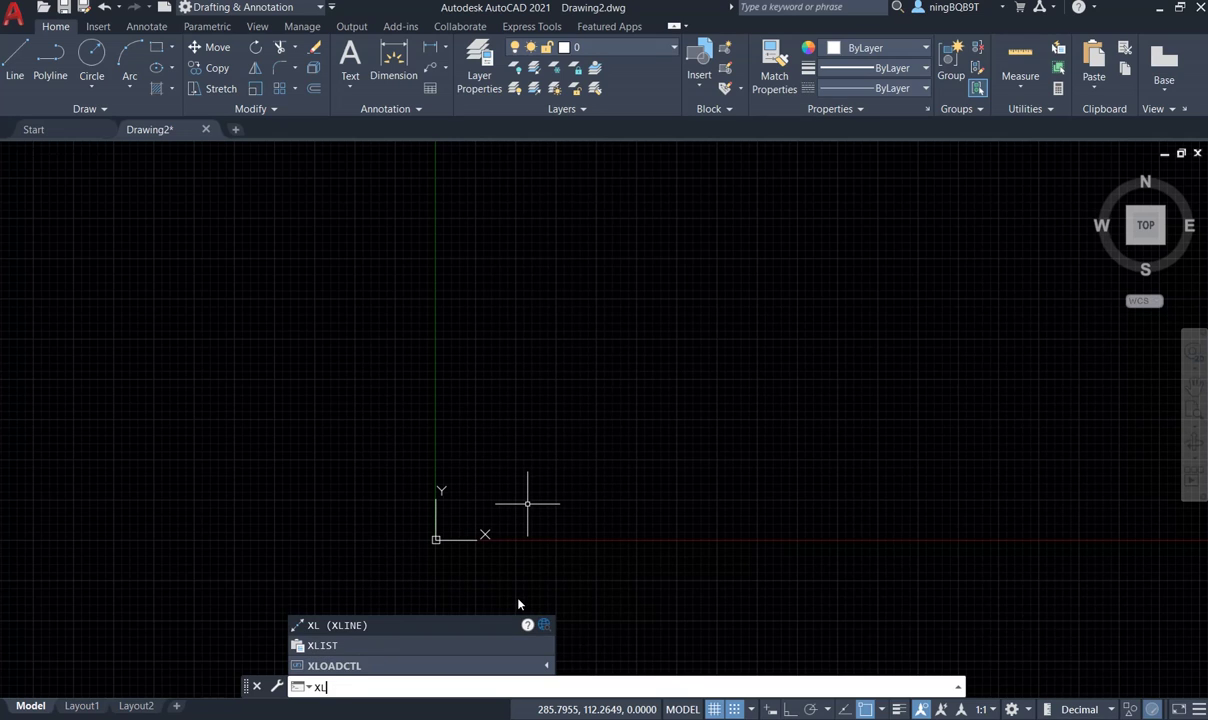
pyautogui.click(318, 625)
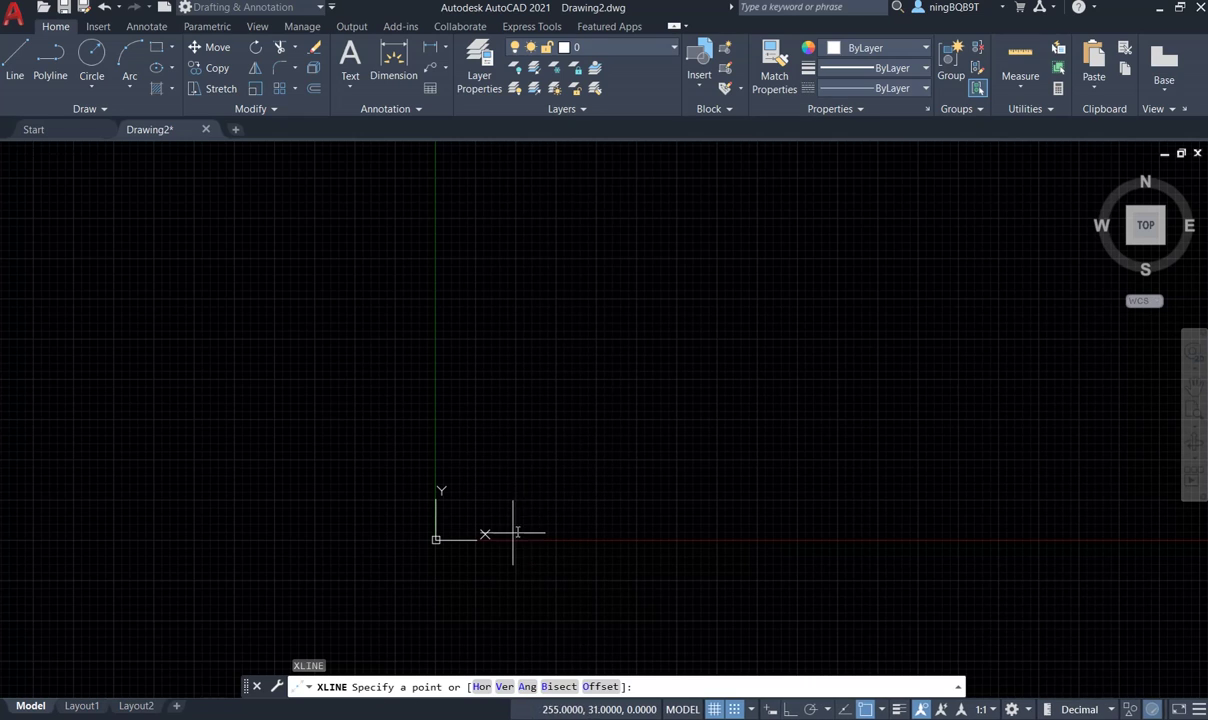
pyautogui.scroll(2, 512, 535)
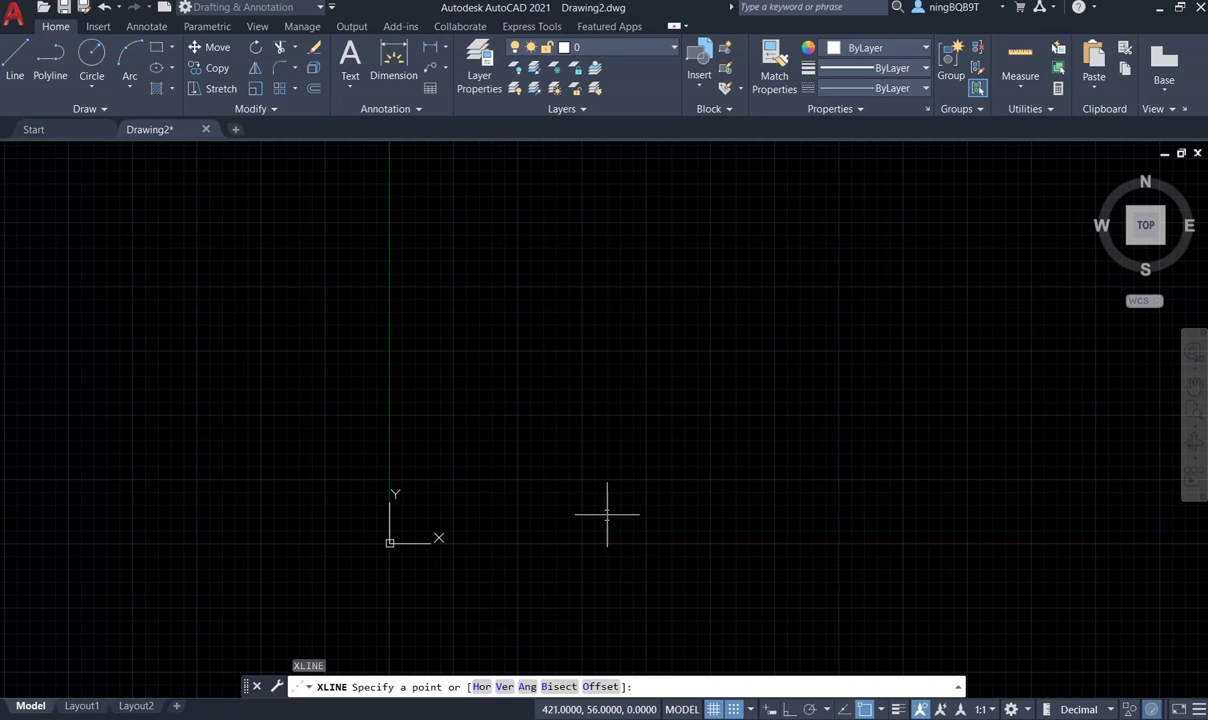
pyautogui.click(1194, 411)
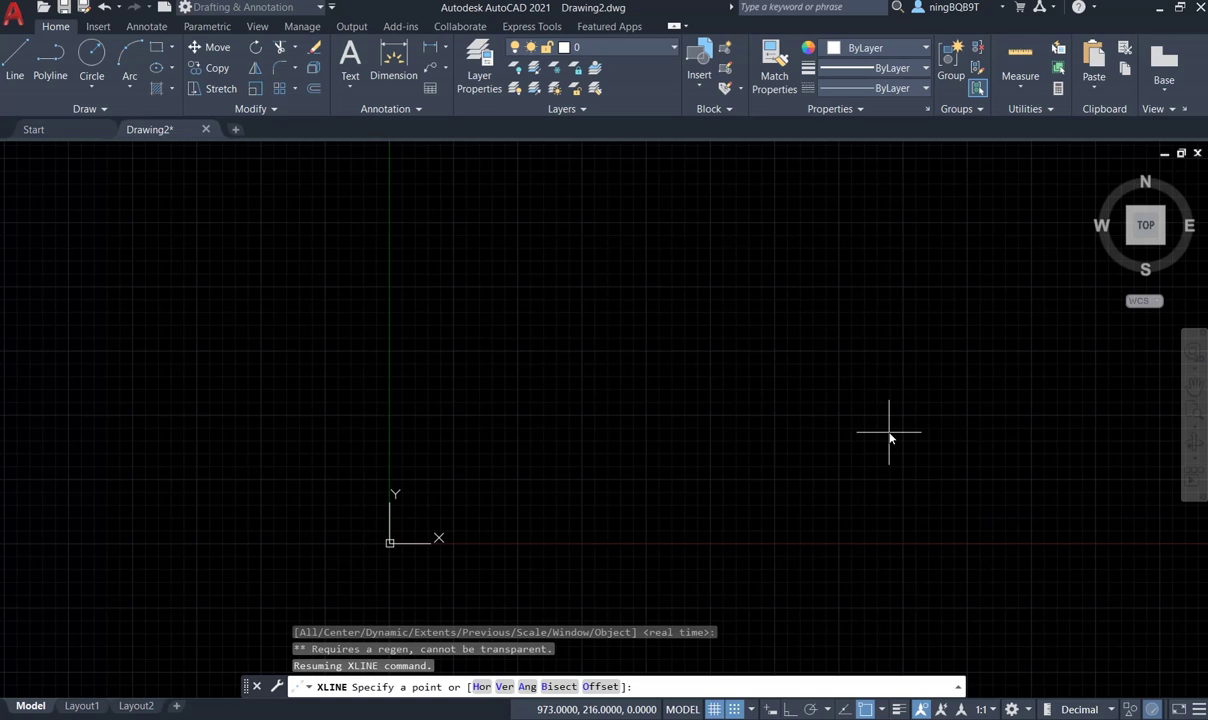
pyautogui.press('Escape')
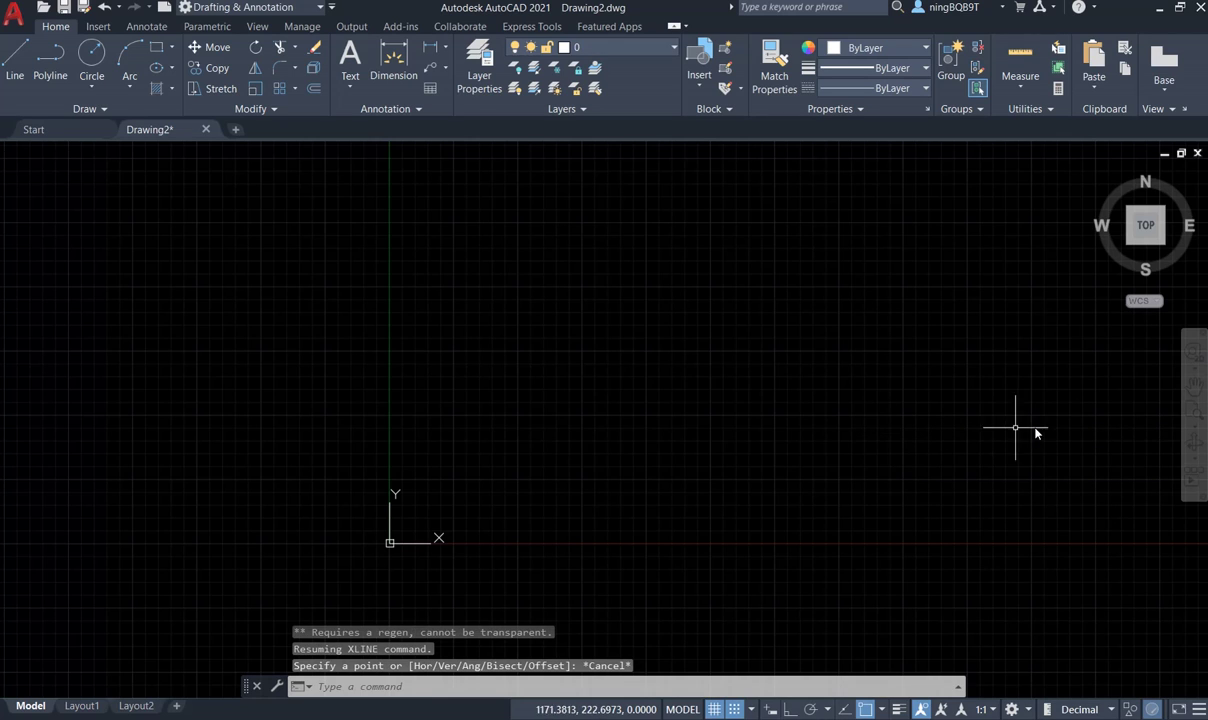
# Draw a horizontal construction line by picking two points, starting from the point 0,5 on the Y axis
pyautogui.click(1193, 410)
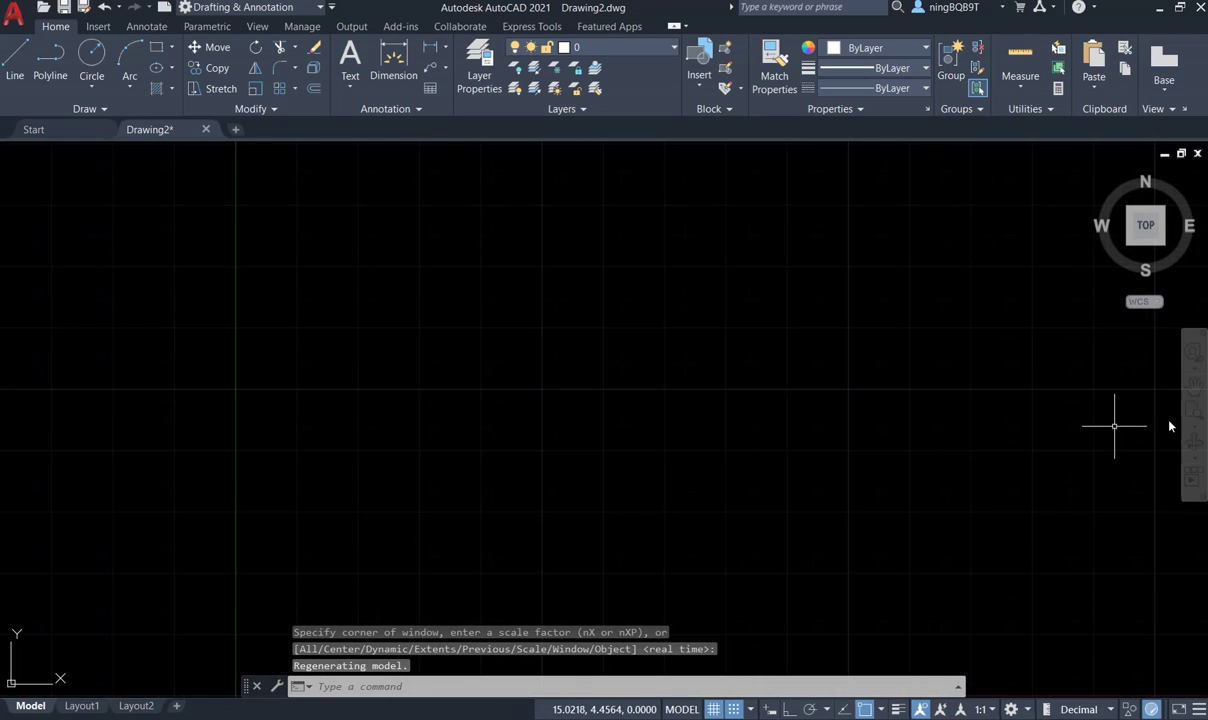
pyautogui.moveTo(403, 544); pyautogui.dragTo(518, 472, button='middle')
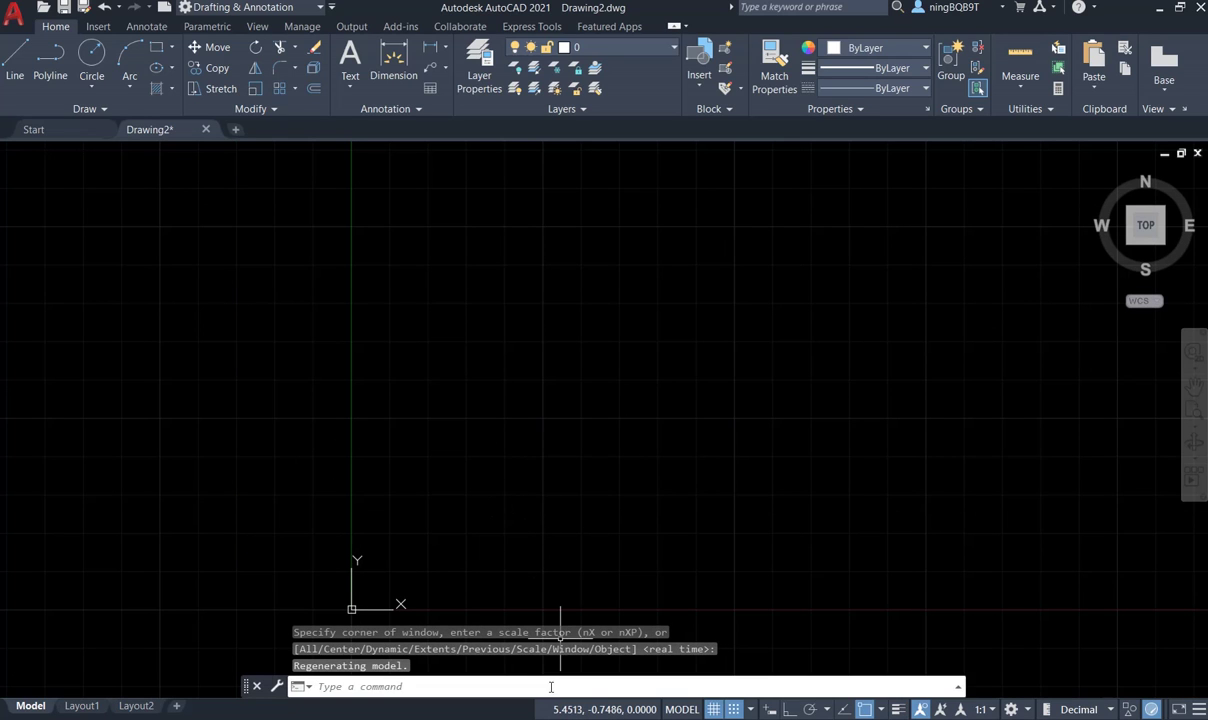
pyautogui.click(501, 684)
pyautogui.write('xl')
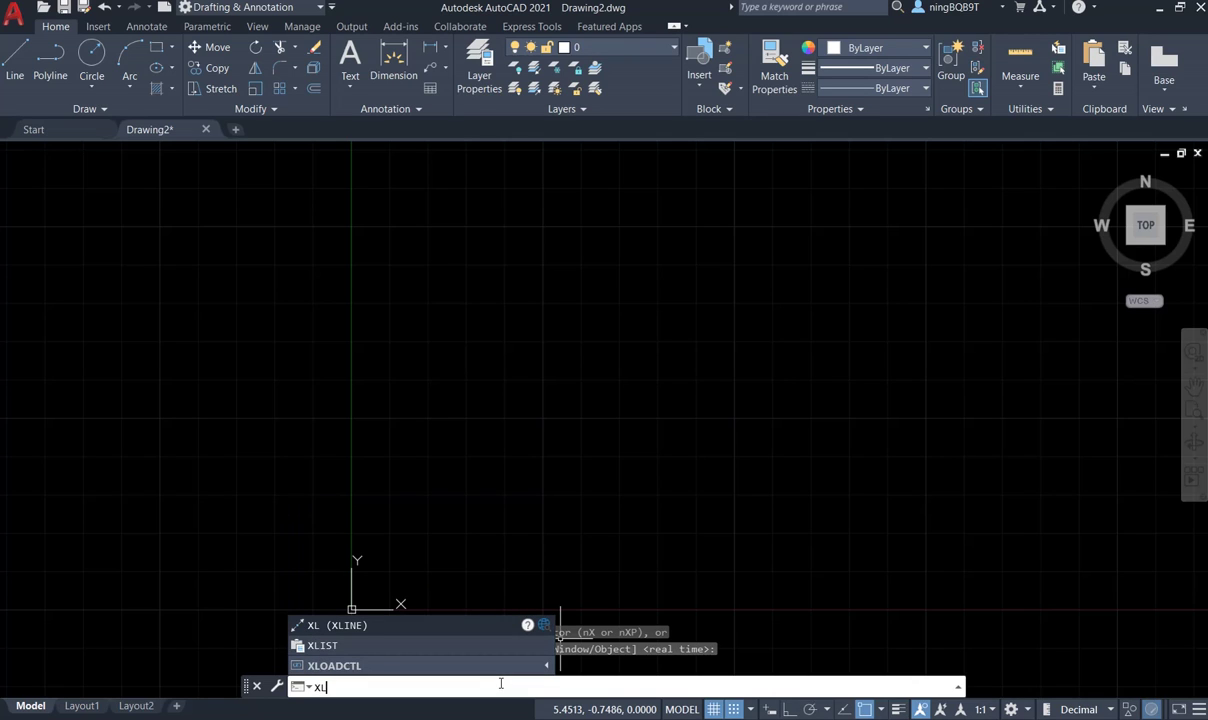
pyautogui.press('Return')
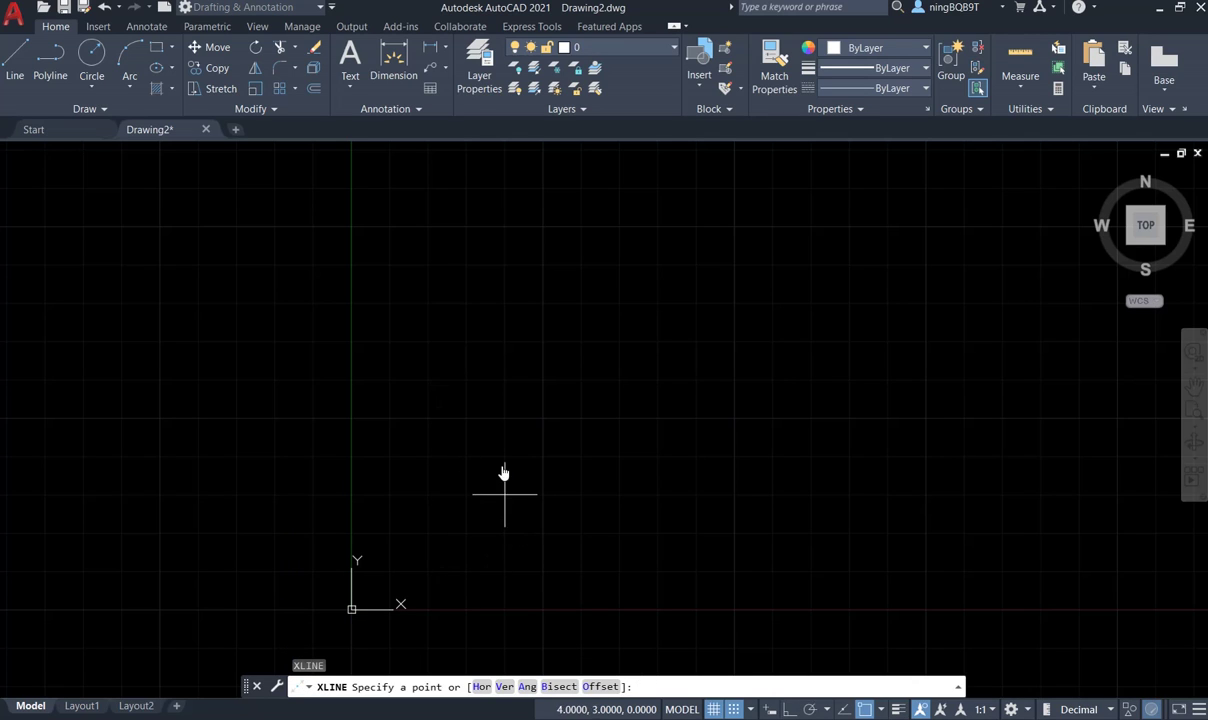
pyautogui.click(351, 418)
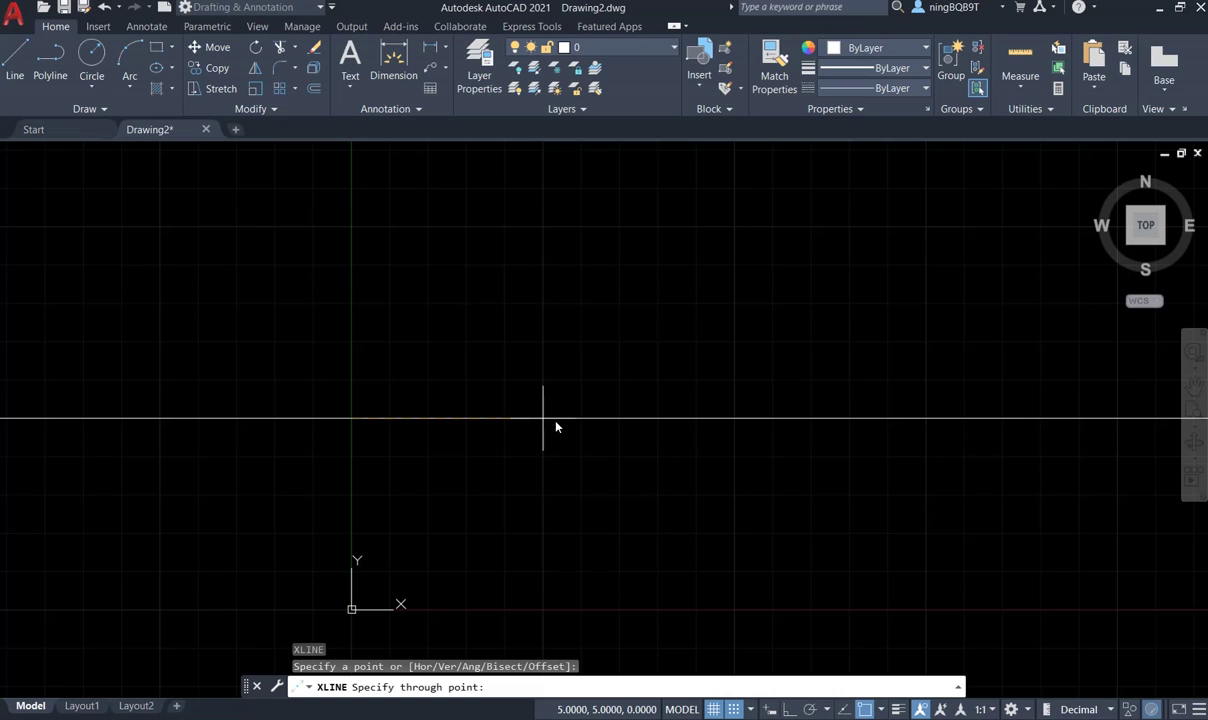
pyautogui.click(747, 440)
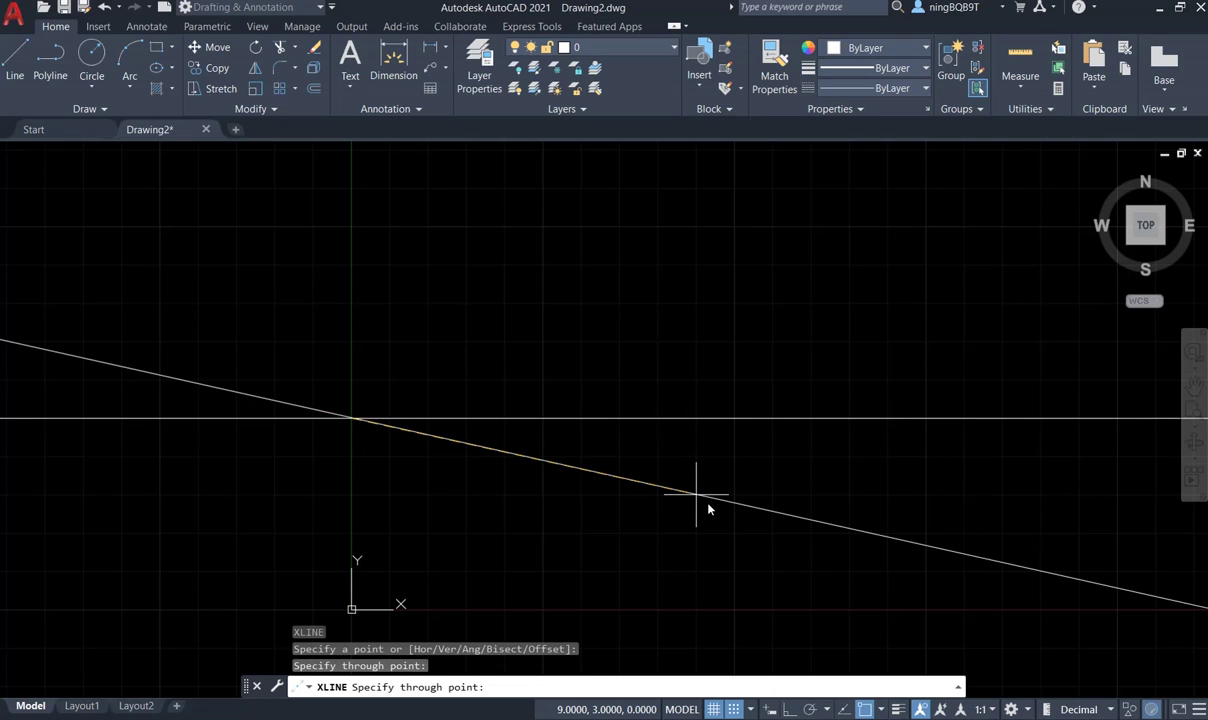
pyautogui.press('Return')
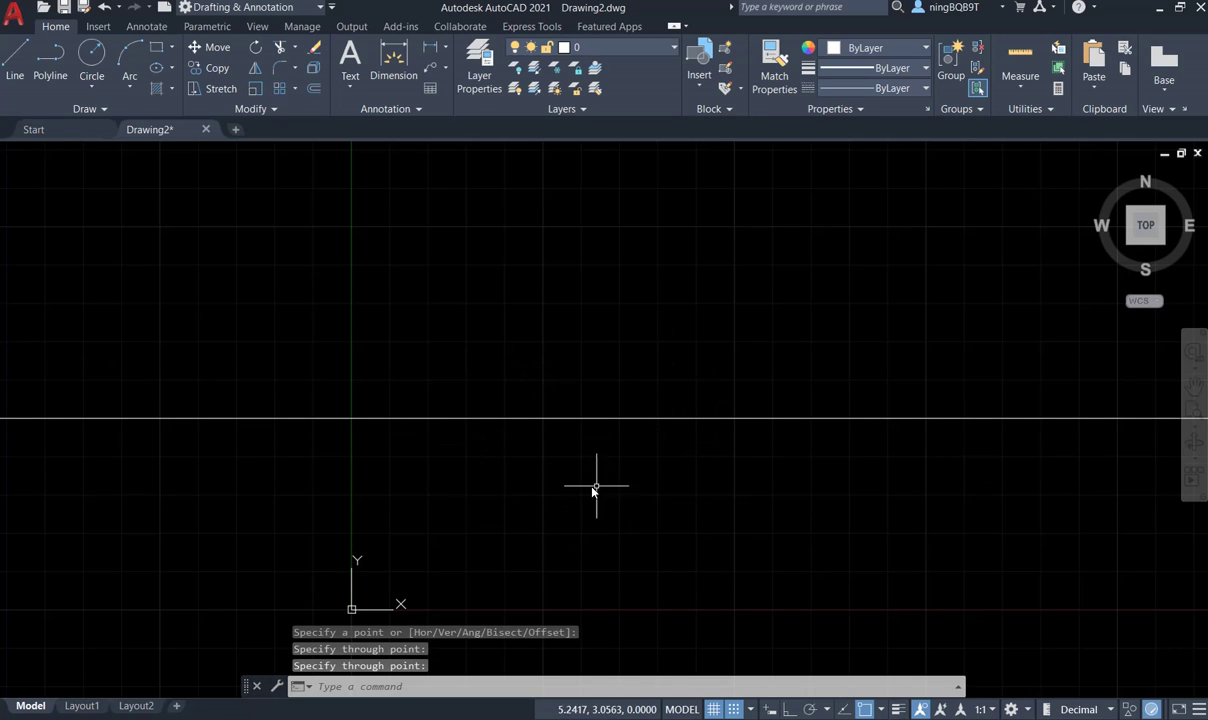
# Examine how far the horizontal construction line extends in both directions at different view scales
pyautogui.scroll(-10, 535, 513)
pyautogui.scroll(-8, 535, 515)
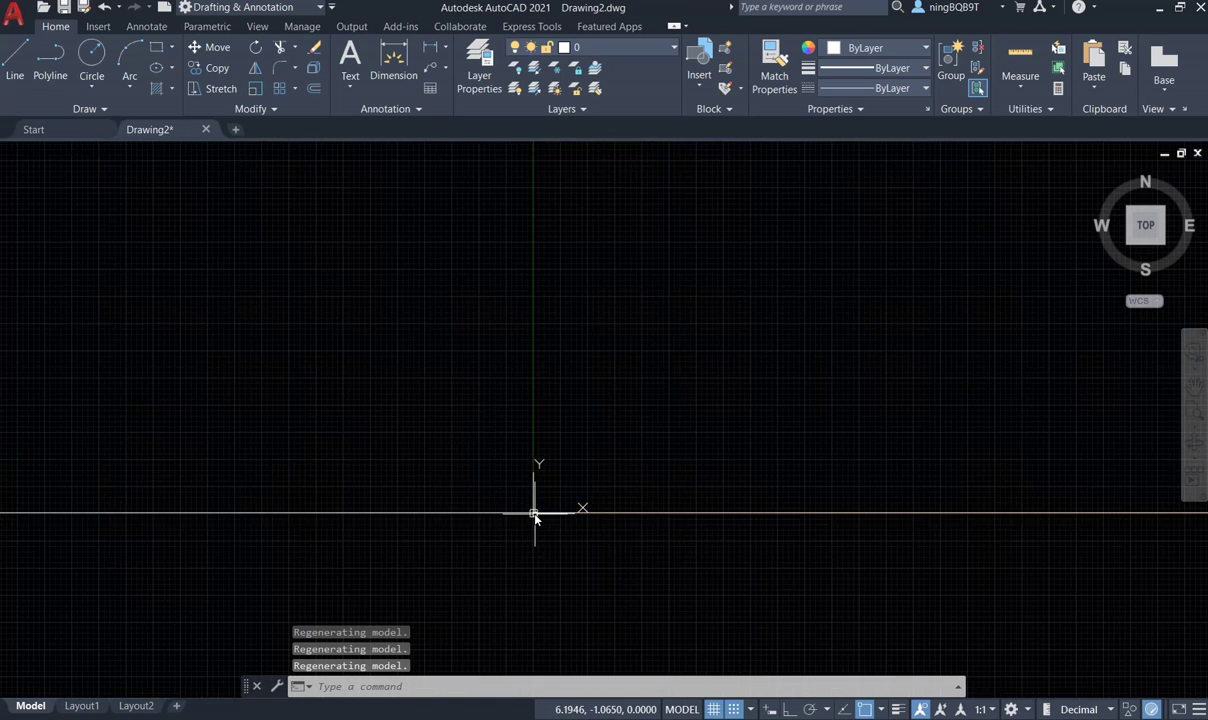
pyautogui.scroll(5, 535, 518)
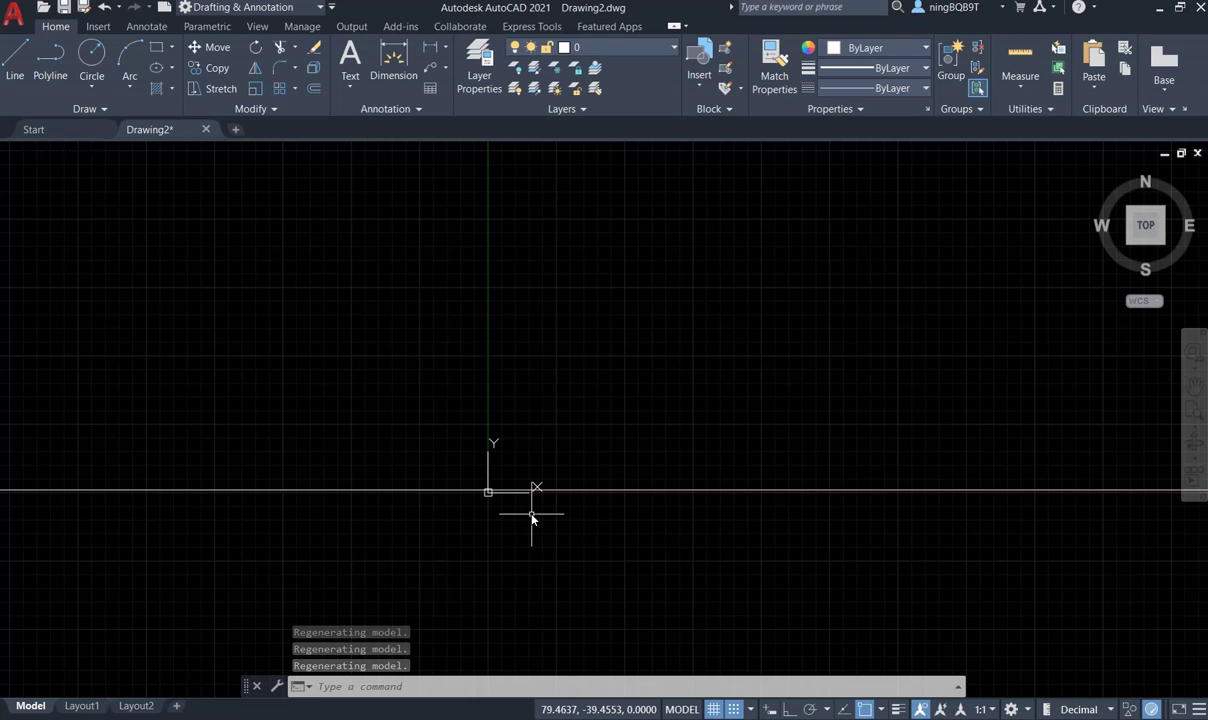
pyautogui.scroll(2, 533, 517)
pyautogui.scroll(5, 532, 516)
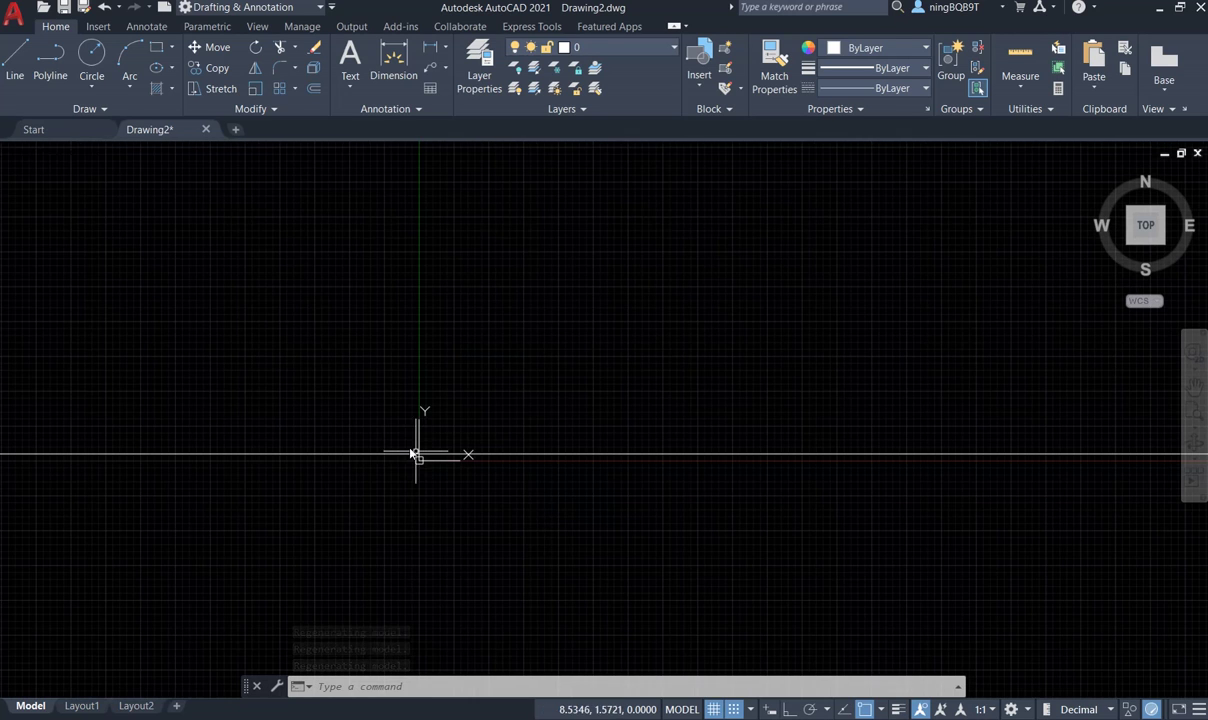
pyautogui.scroll(-4, 508, 455)
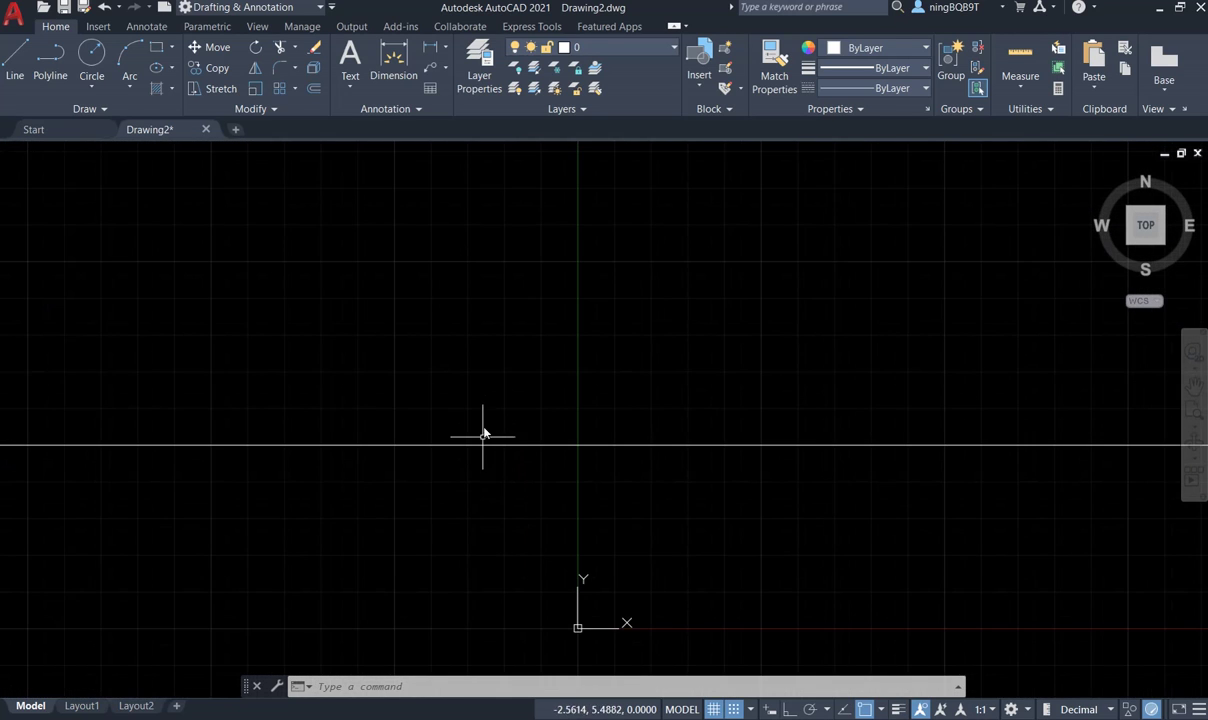
pyautogui.scroll(3, 571, 458)
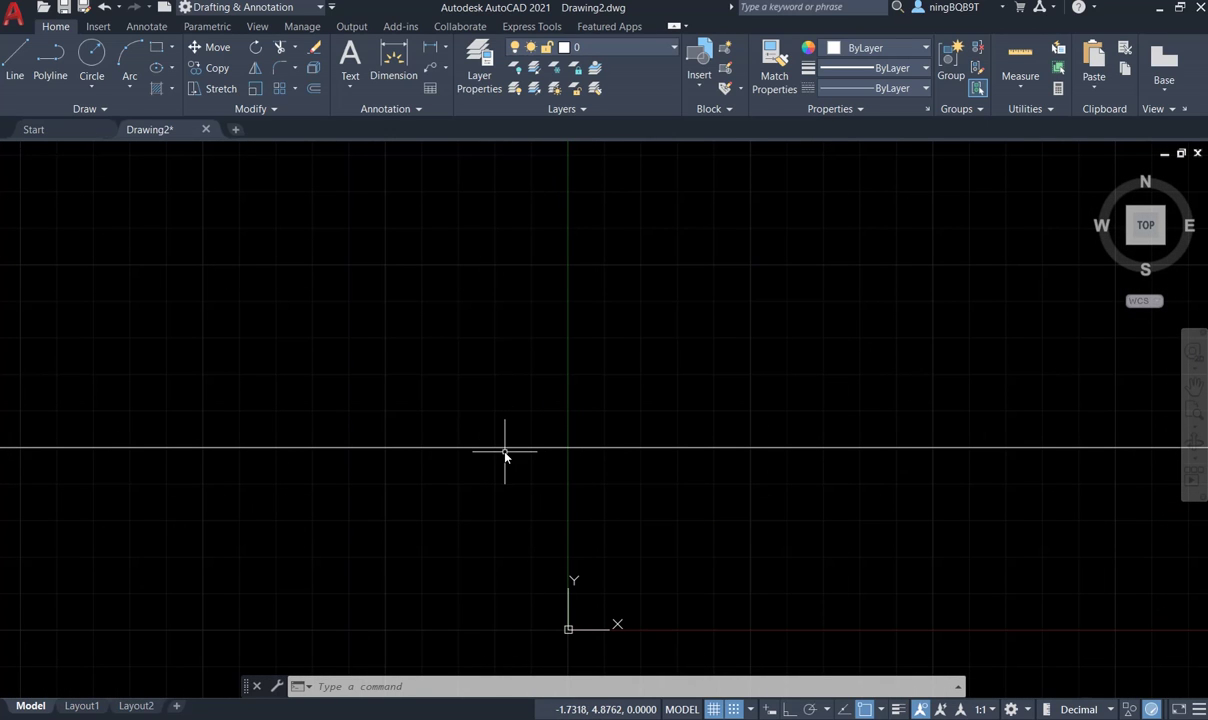
# Draw a second construction line with the XLINE Hor option, passing through the point 0,7
pyautogui.write('xl')
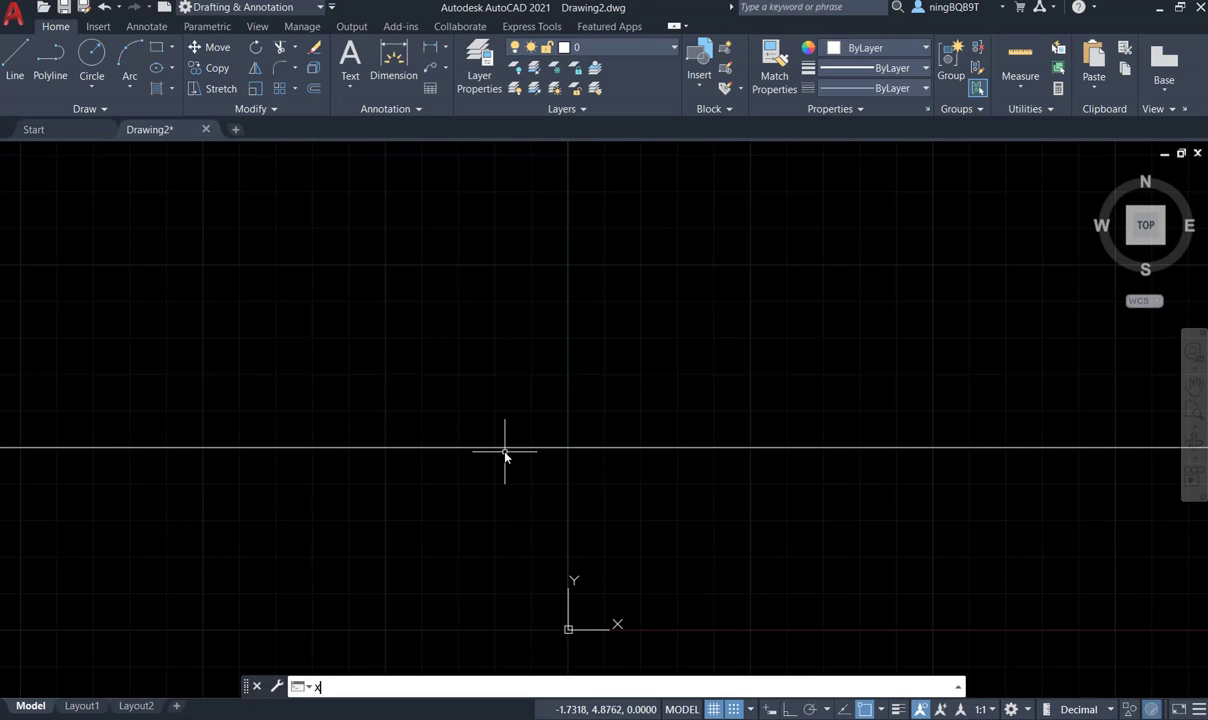
pyautogui.press('Return')
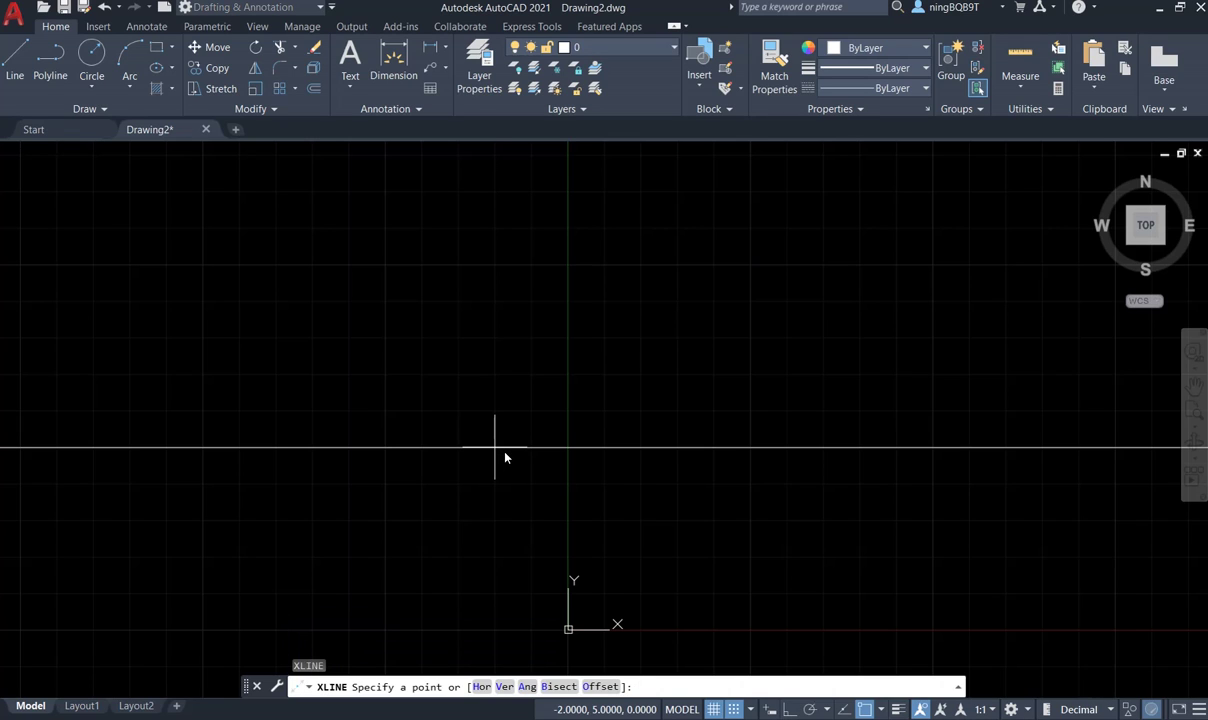
pyautogui.click(481, 687)
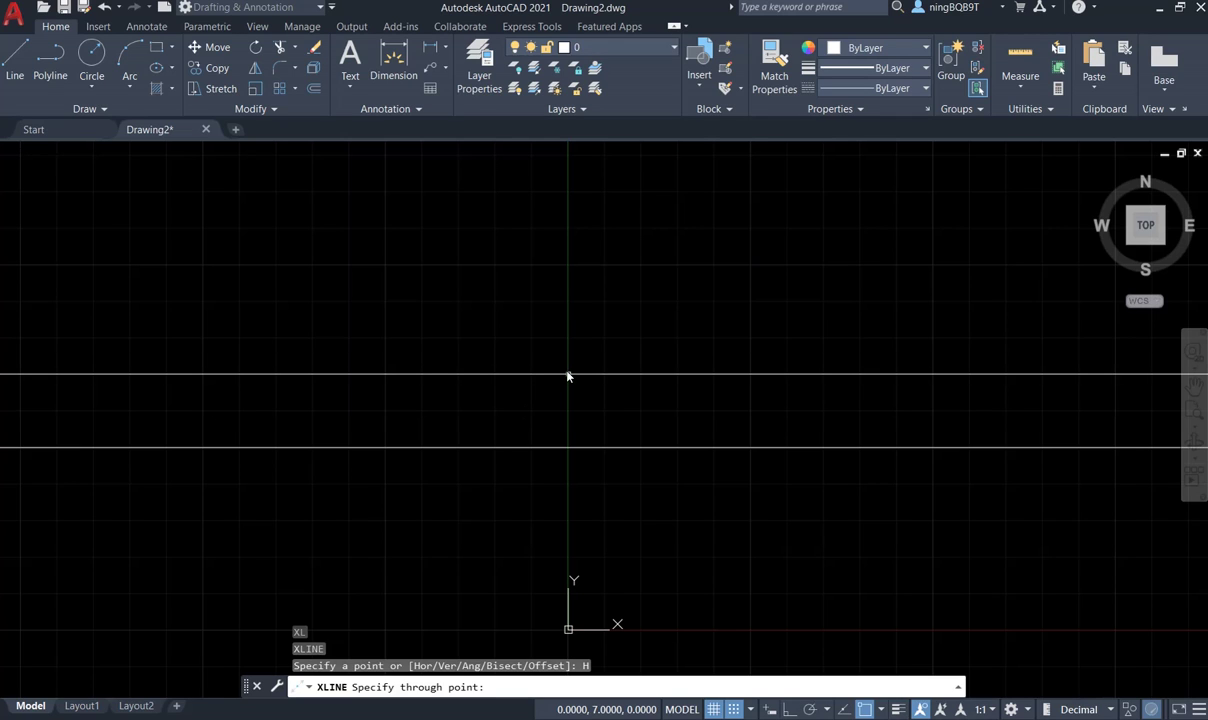
pyautogui.click(564, 374)
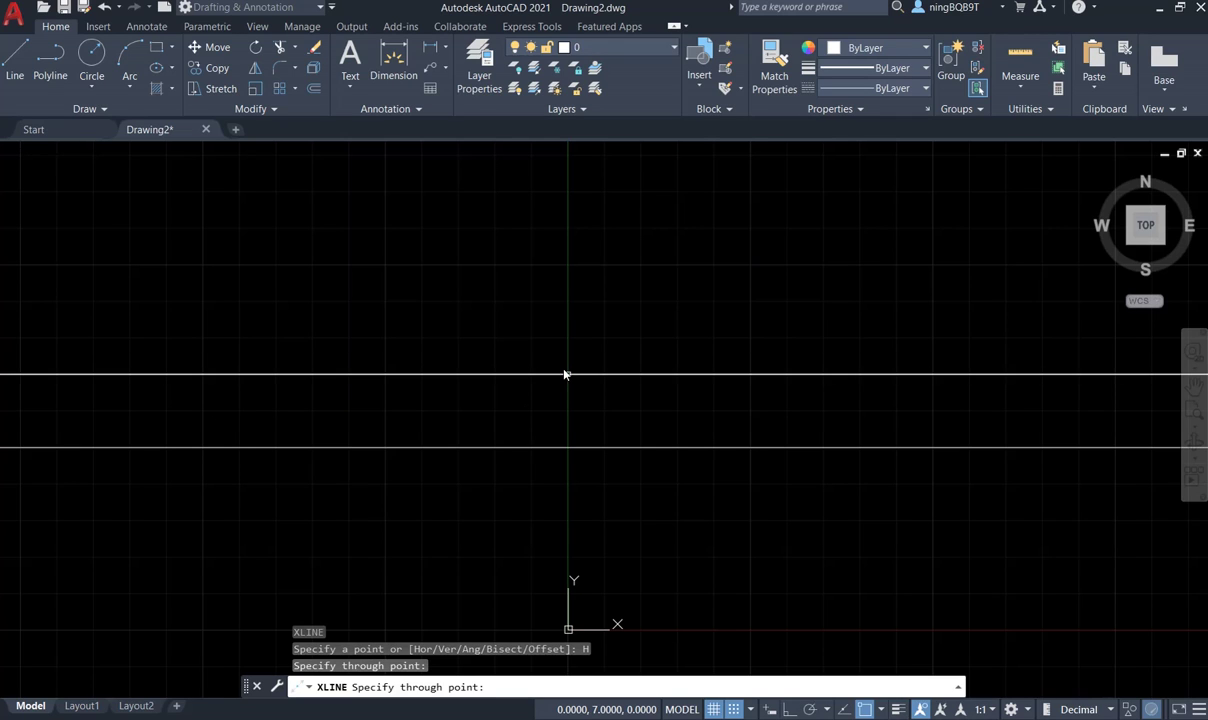
pyautogui.press('Return')
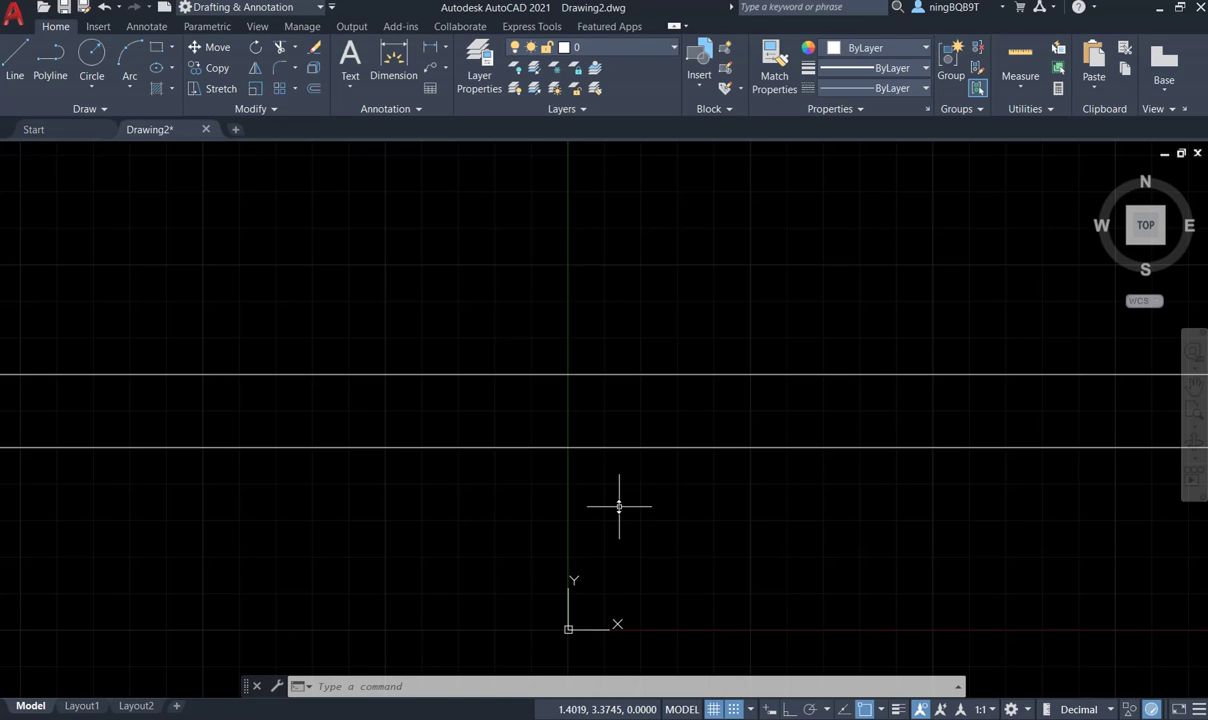
# Draw a vertical construction line along the Y axis with the XLINE Ver option
pyautogui.write('xl')
pyautogui.press('Return')
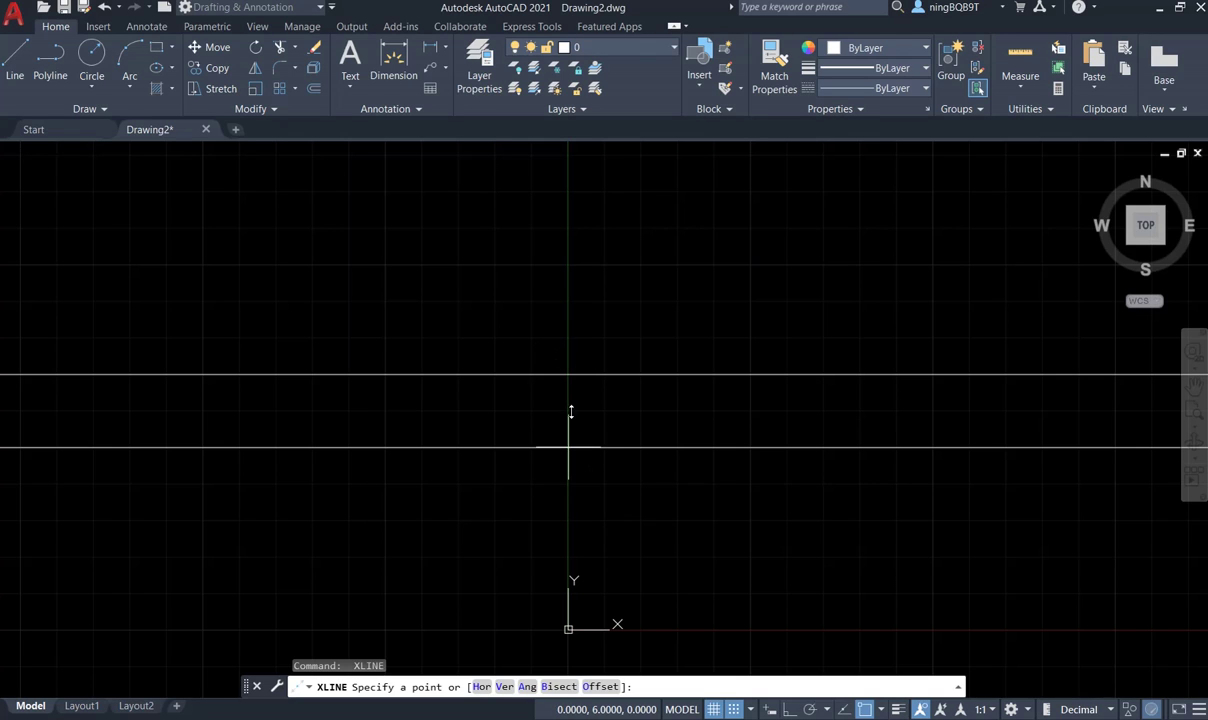
pyautogui.click(505, 687)
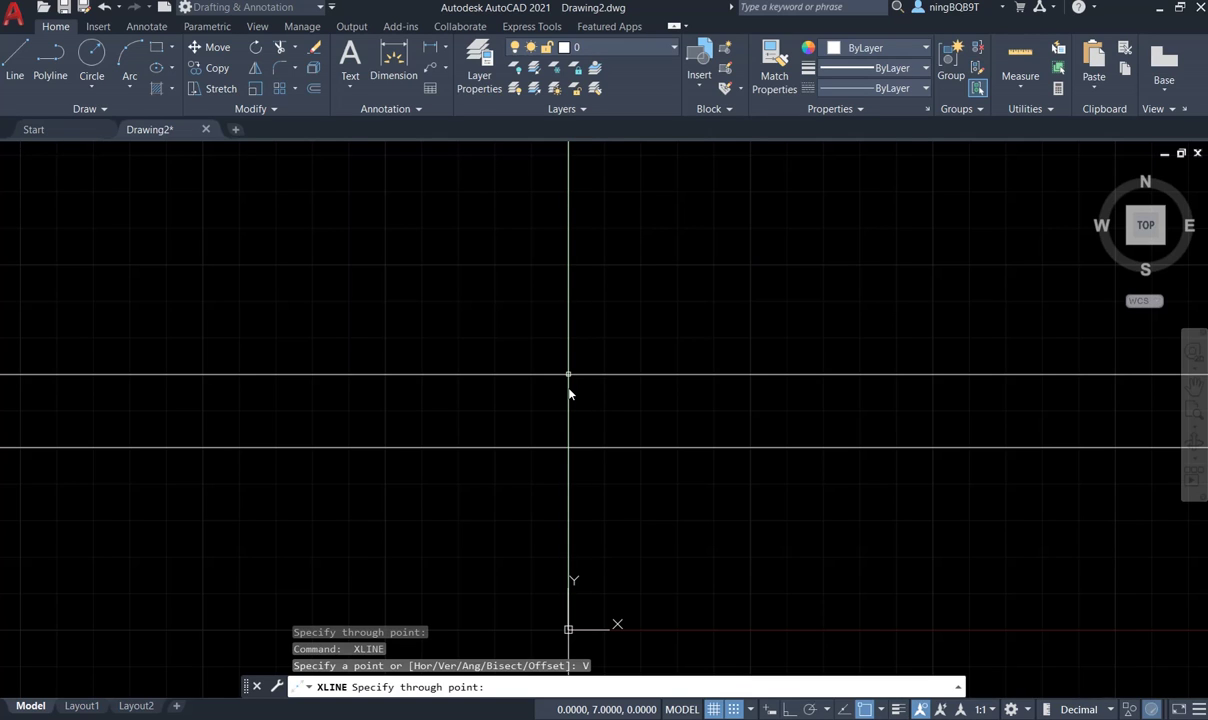
pyautogui.click(569, 393)
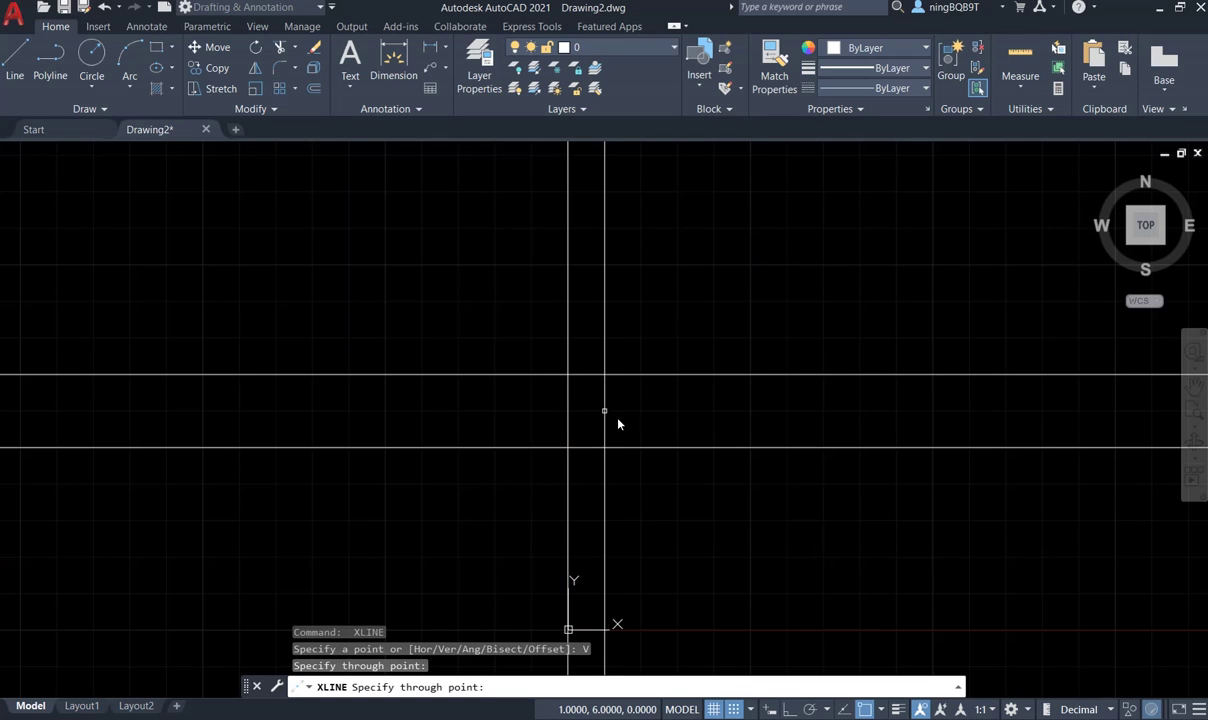
pyautogui.press('Return')
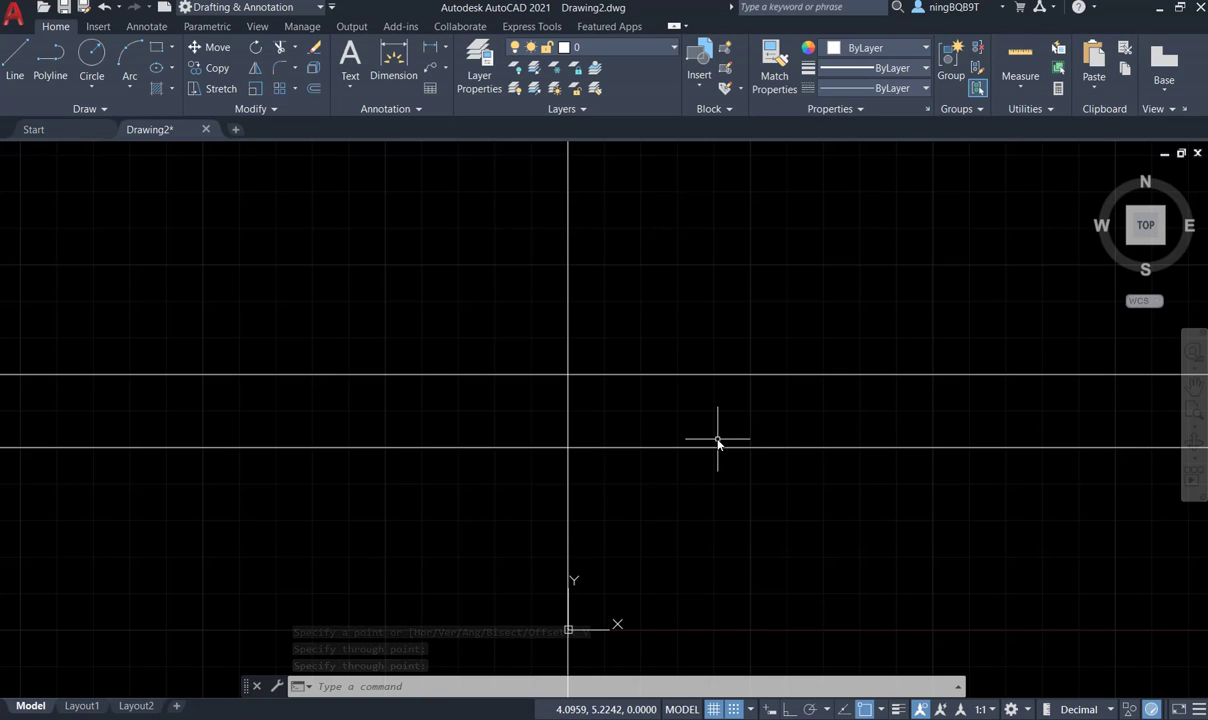
# Draw a 45-degree construction line through the origin with the XLINE Ang option
pyautogui.write('xl')
pyautogui.press('Return')
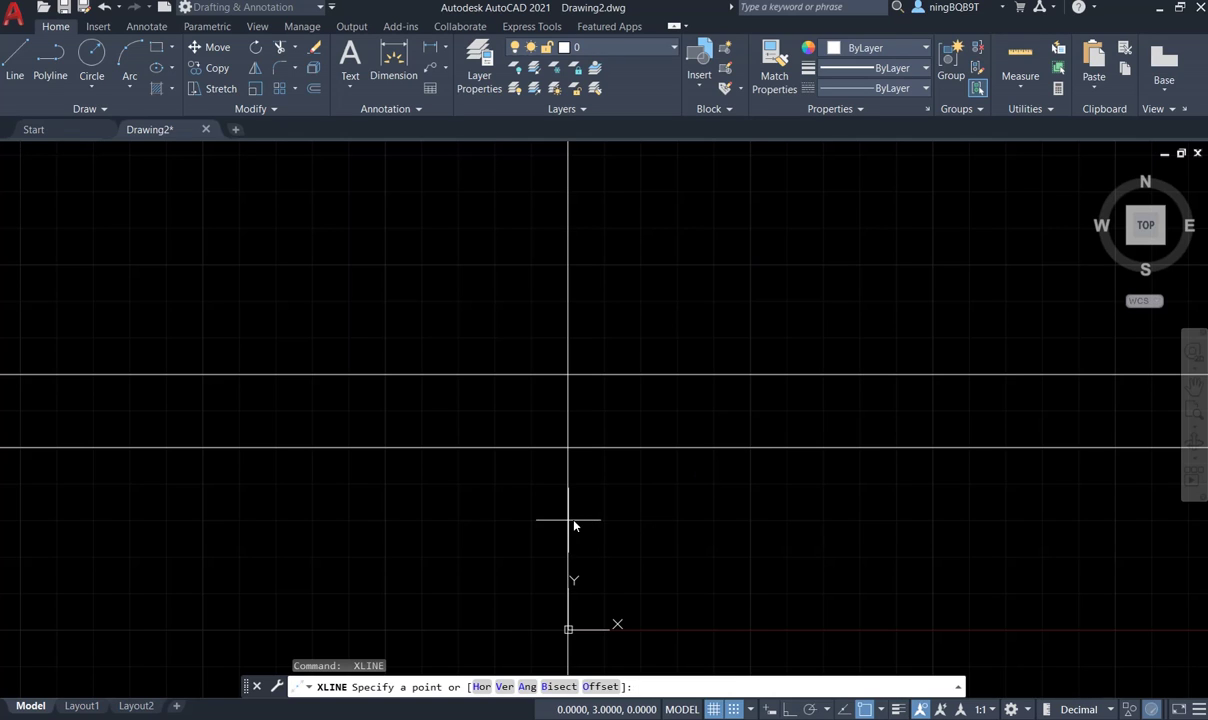
pyautogui.click(526, 687)
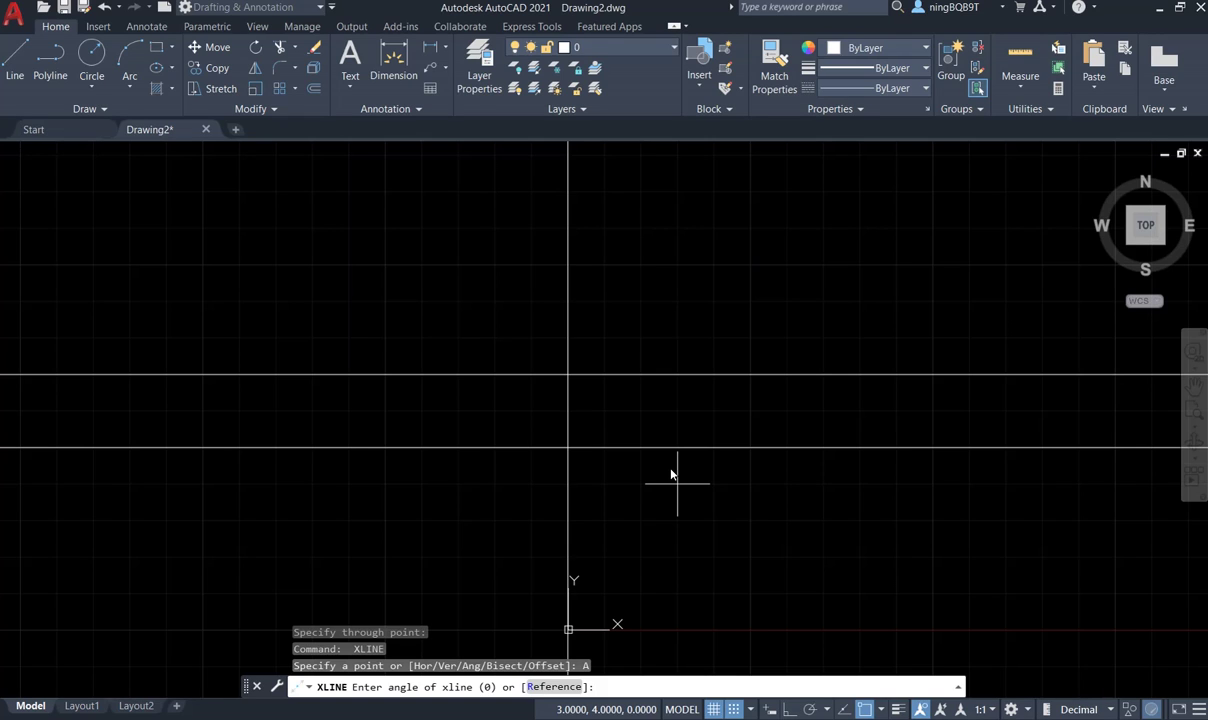
pyautogui.write('45')
pyautogui.press('Return')
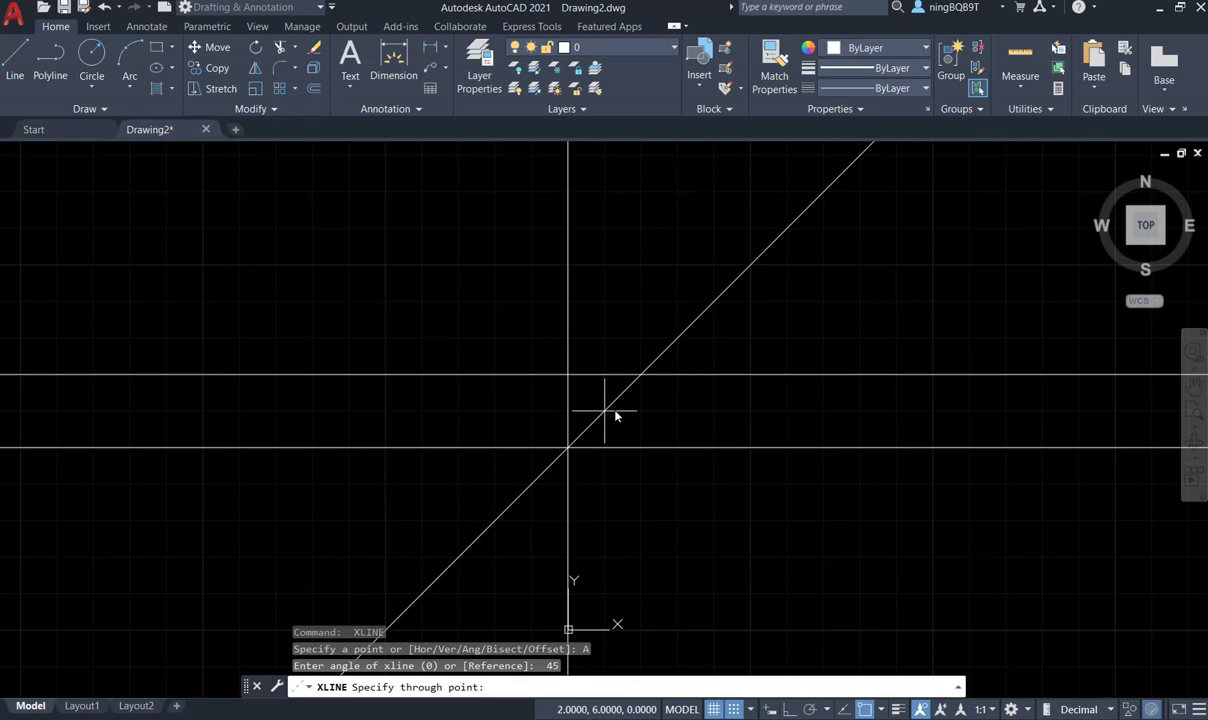
pyautogui.scroll(-2, 590, 410)
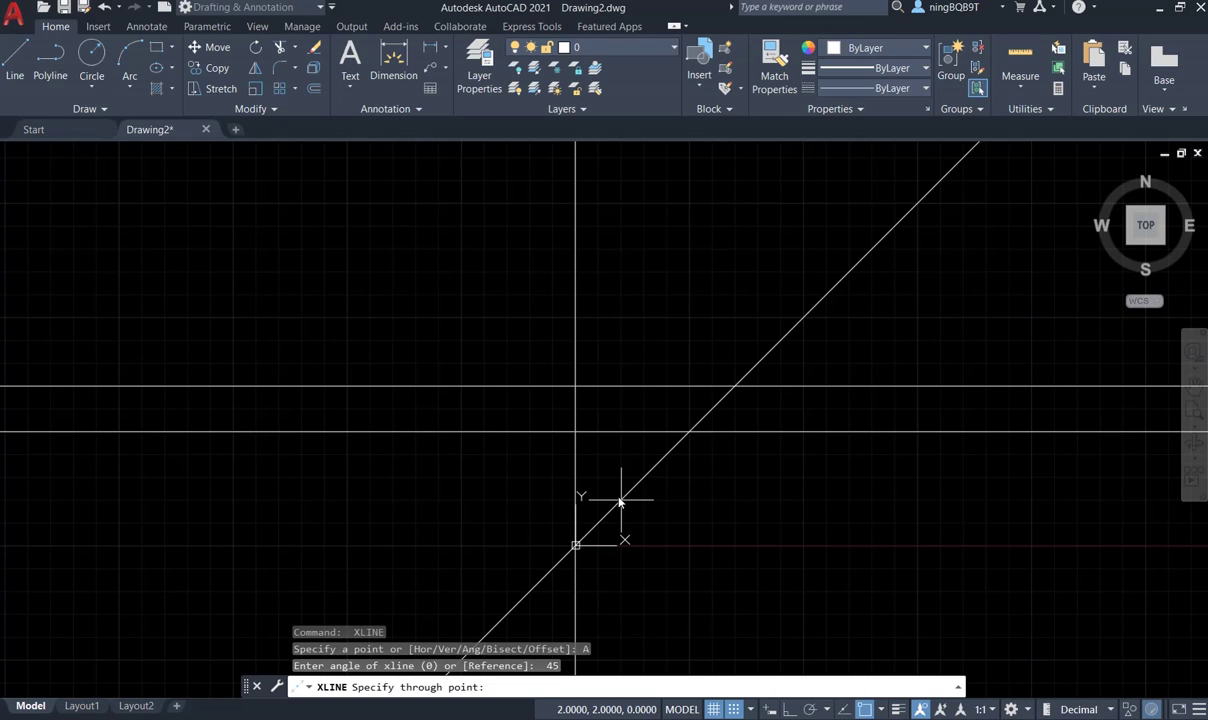
pyautogui.click(579, 552)
pyautogui.press('Return')
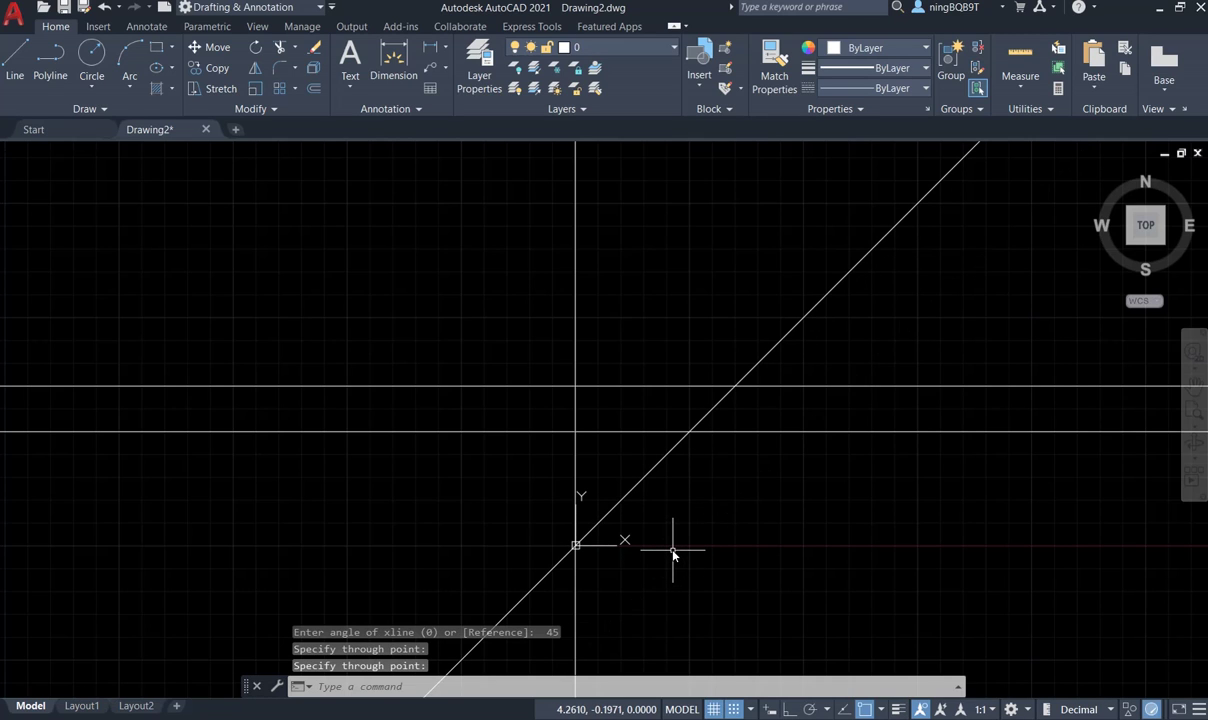
# Draw two connected line segments forming an acute angle, a horizontal one from 6,-3 and a sloped one ending at 9,2
pyautogui.press('Return')
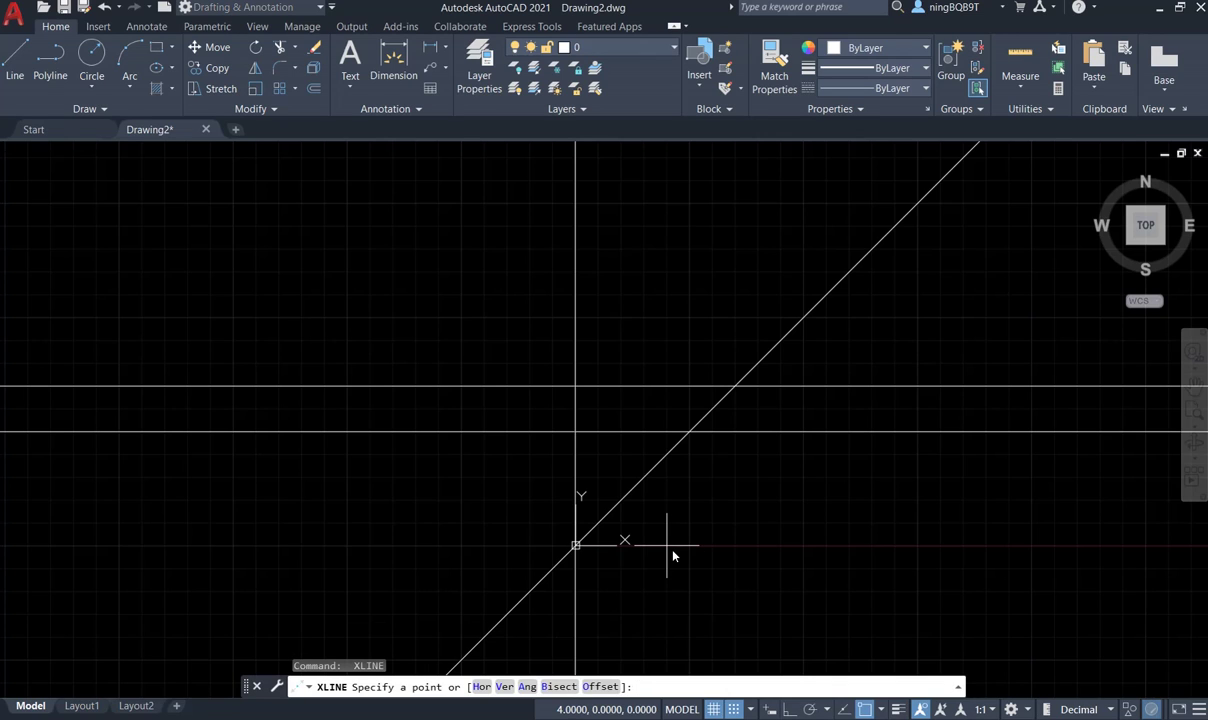
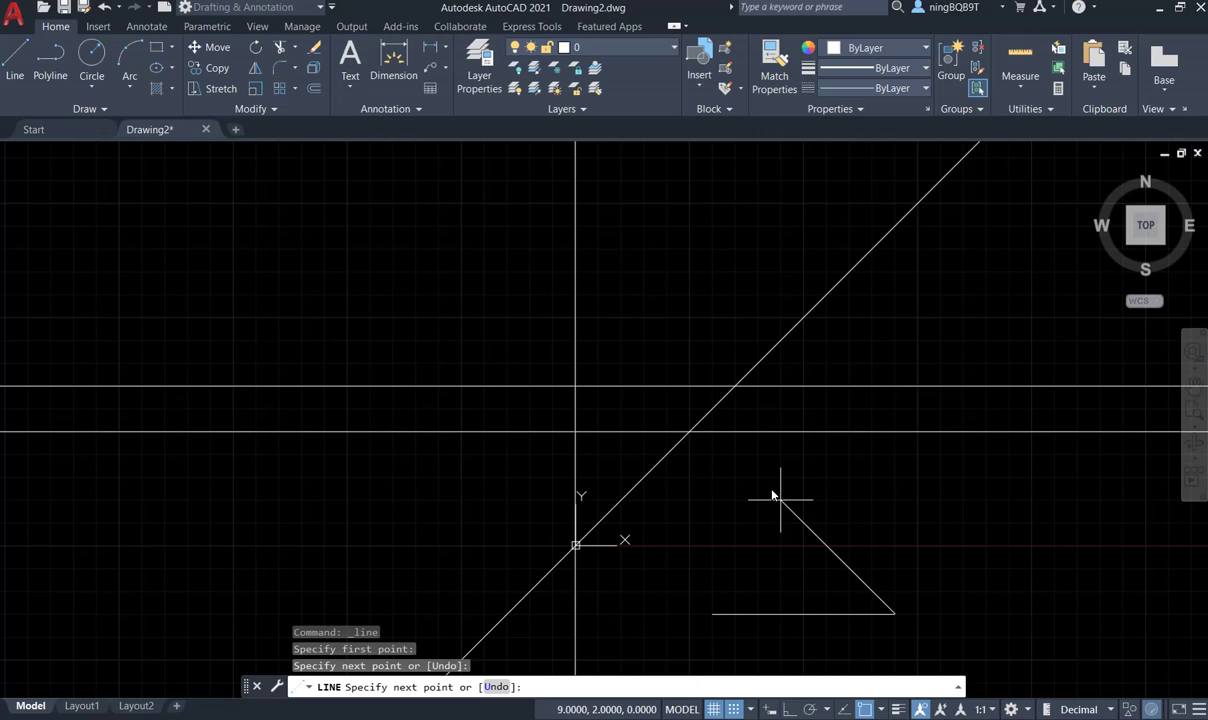
pyautogui.click(780, 500)
pyautogui.rightClick(780, 500)
pyautogui.click(805, 500)
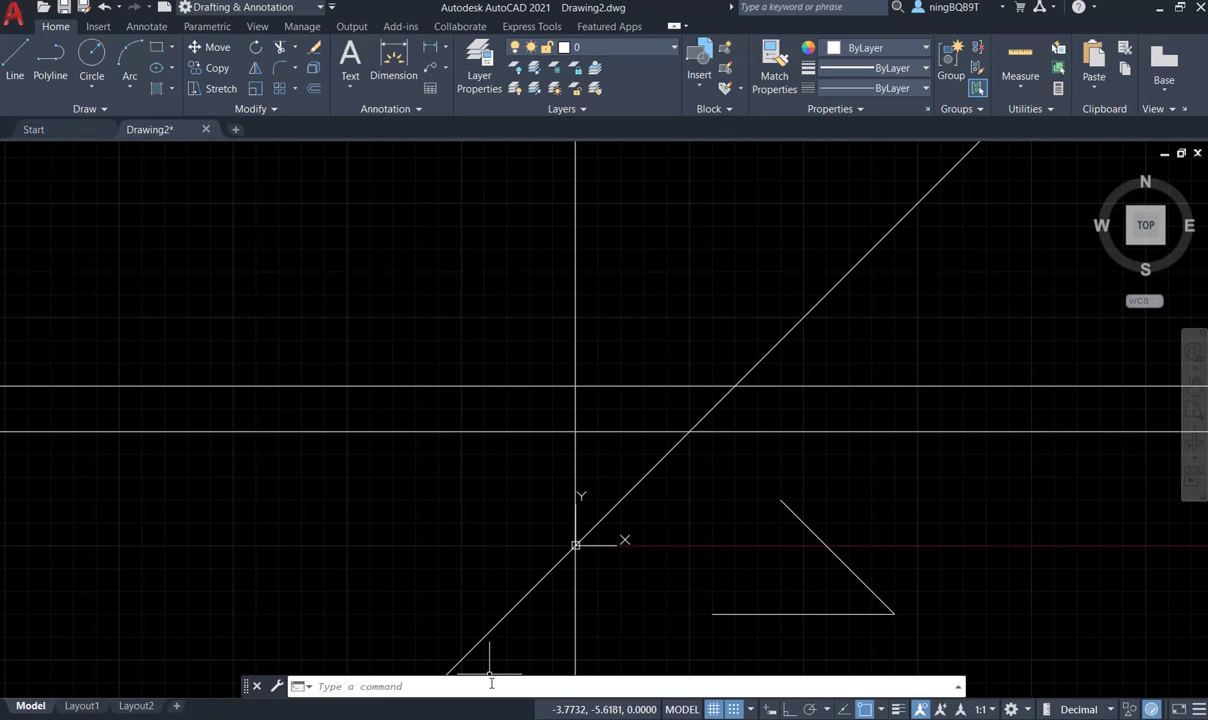
# Bisect the angle between the two segments with the XLINE Bisect option, using their shared corner as vertex and their free ends as start and end points
pyautogui.write('xl')
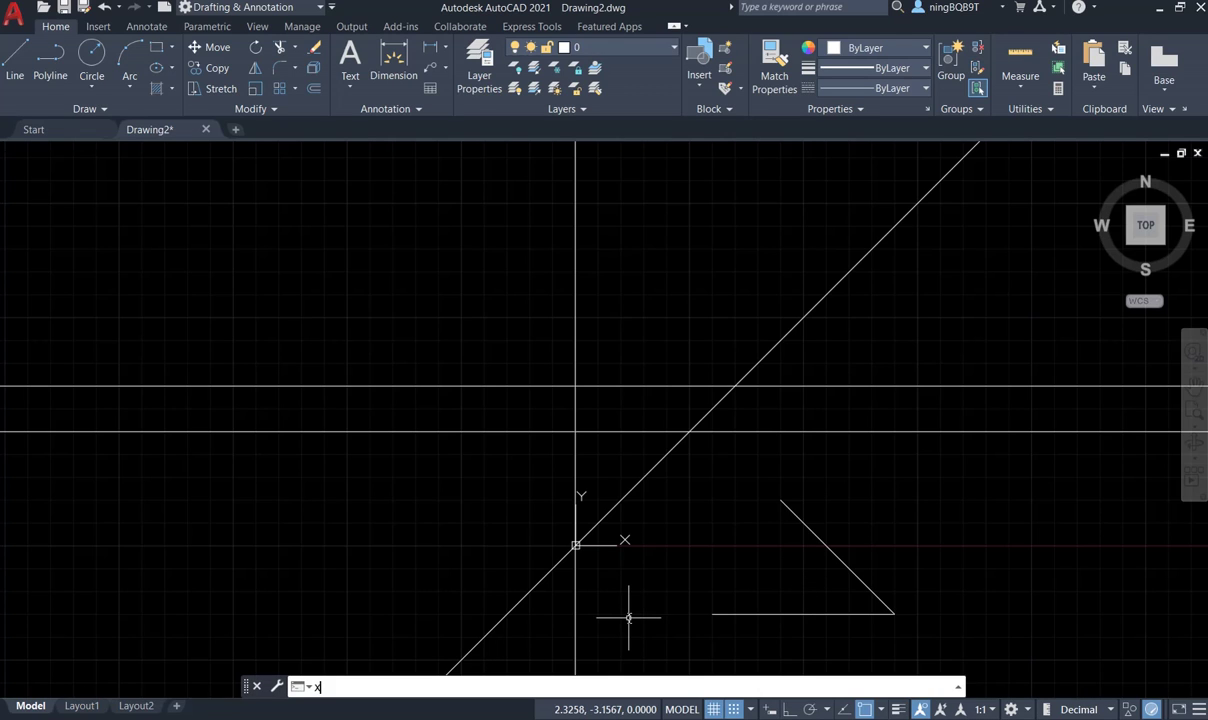
pyautogui.press('Return')
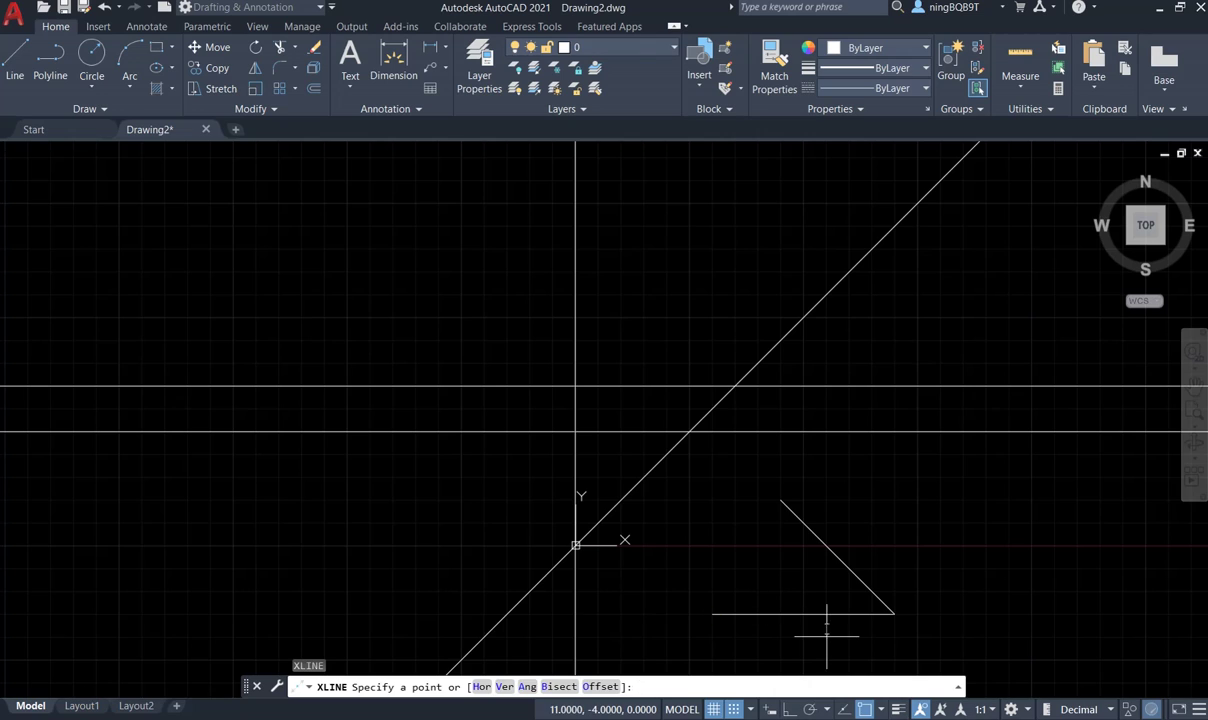
pyautogui.click(559, 686)
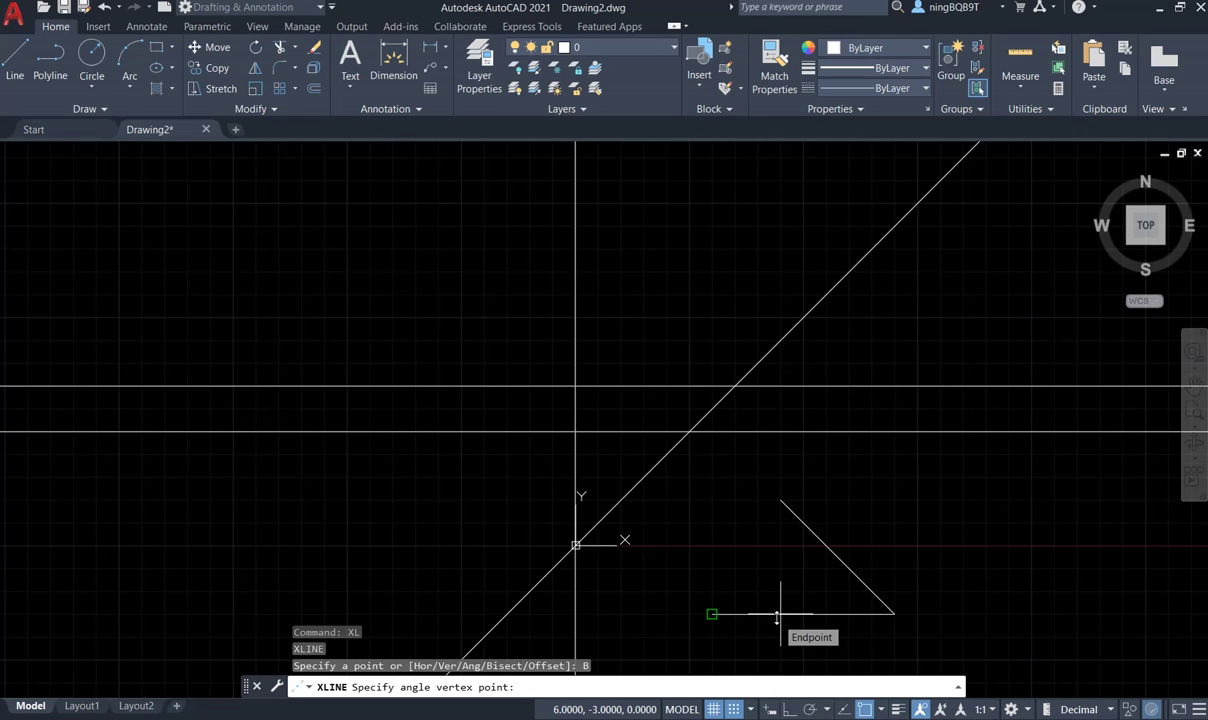
pyautogui.click(894, 614)
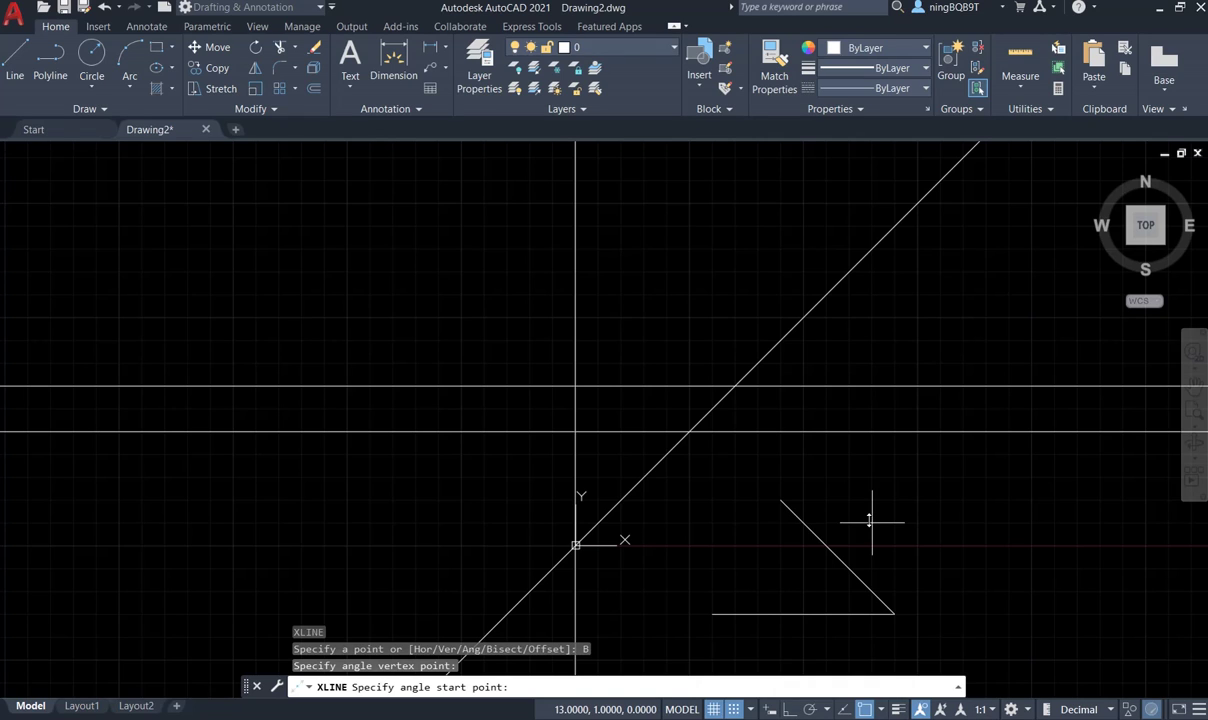
pyautogui.click(780, 500)
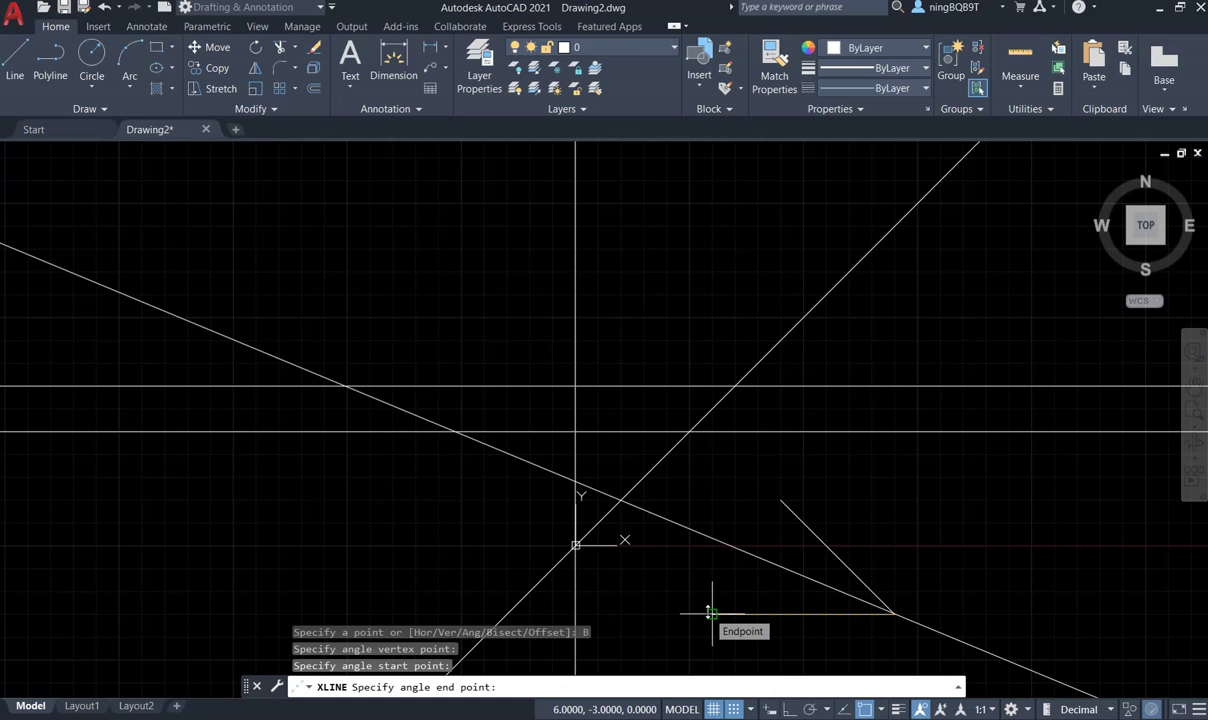
pyautogui.click(710, 612)
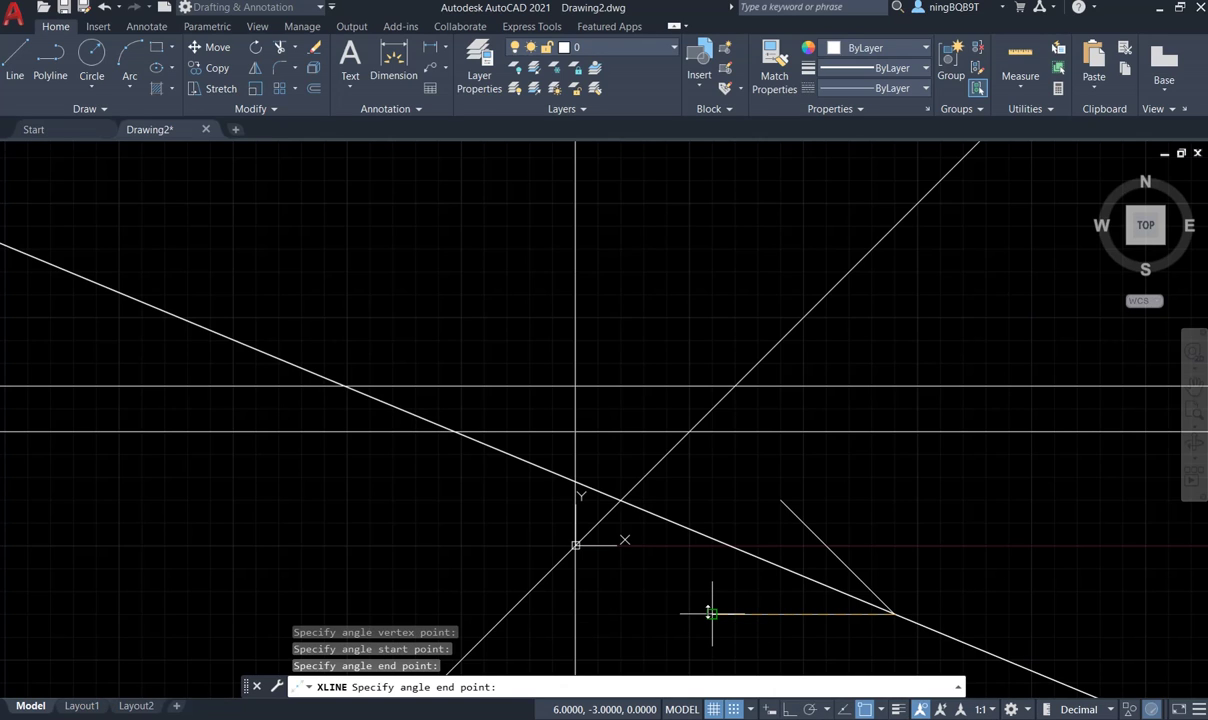
pyautogui.press('Return')
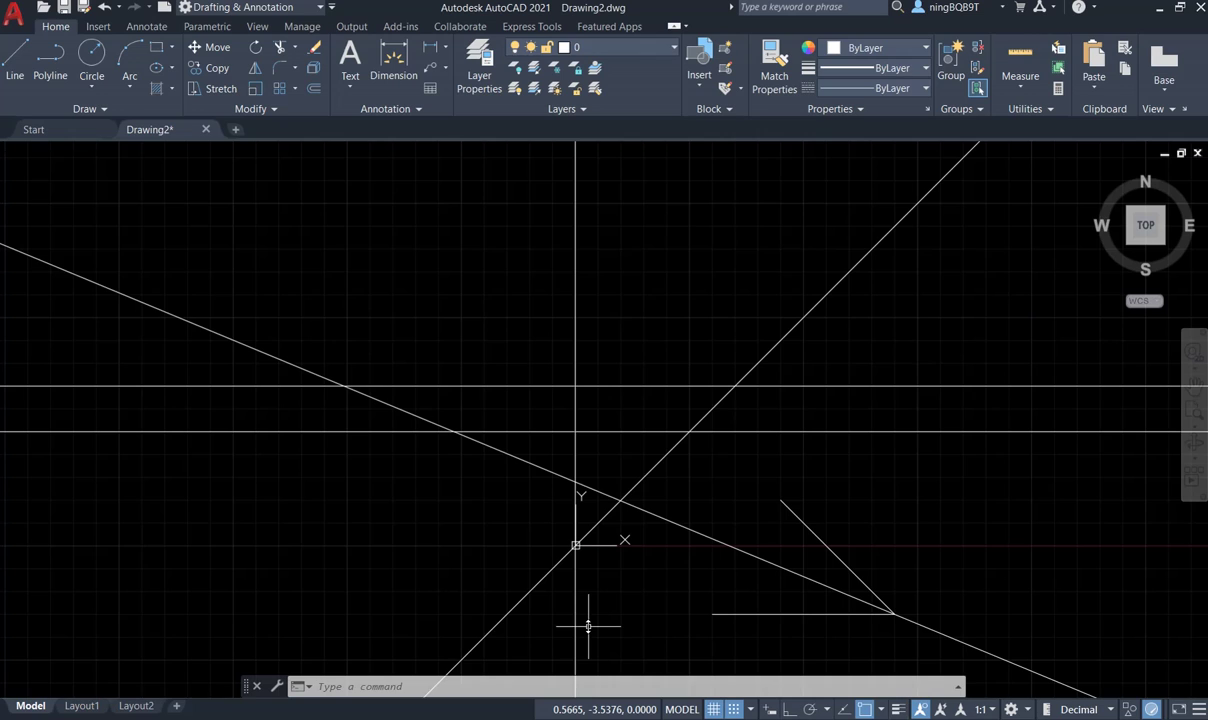
# Offset the higher horizontal construction line upward by 5 with the XLINE Offset option
pyautogui.write('xline')
pyautogui.press('Return')
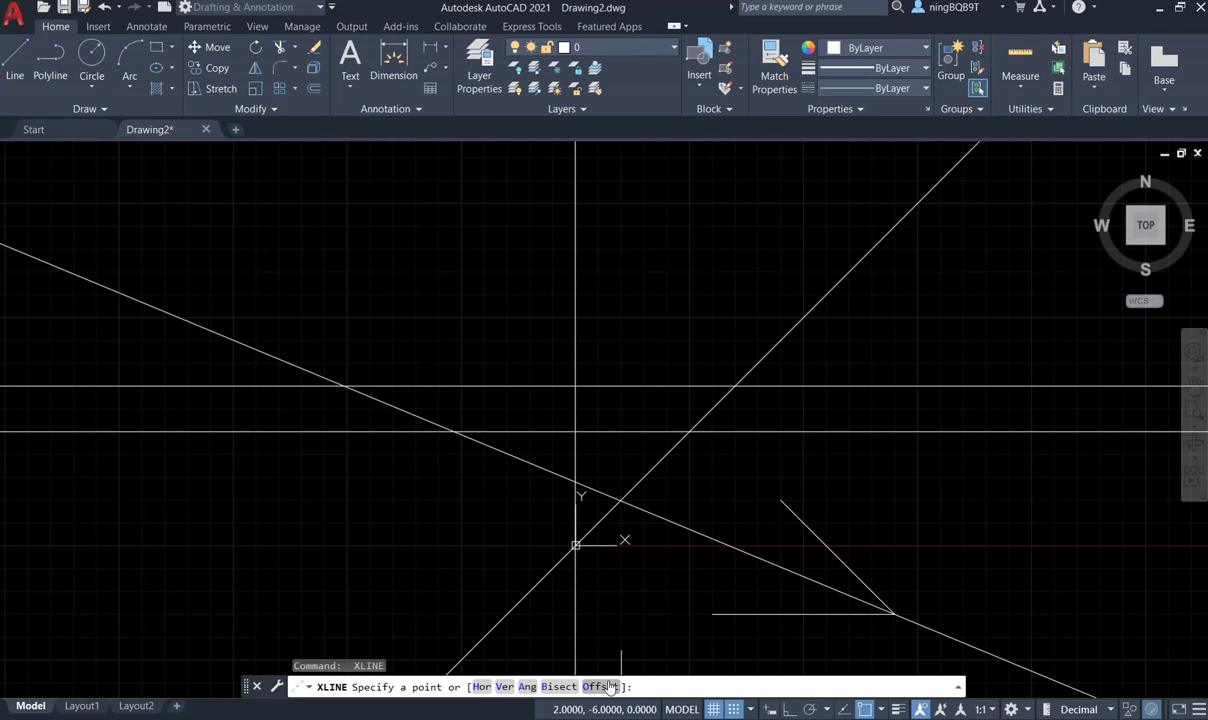
pyautogui.click(600, 687)
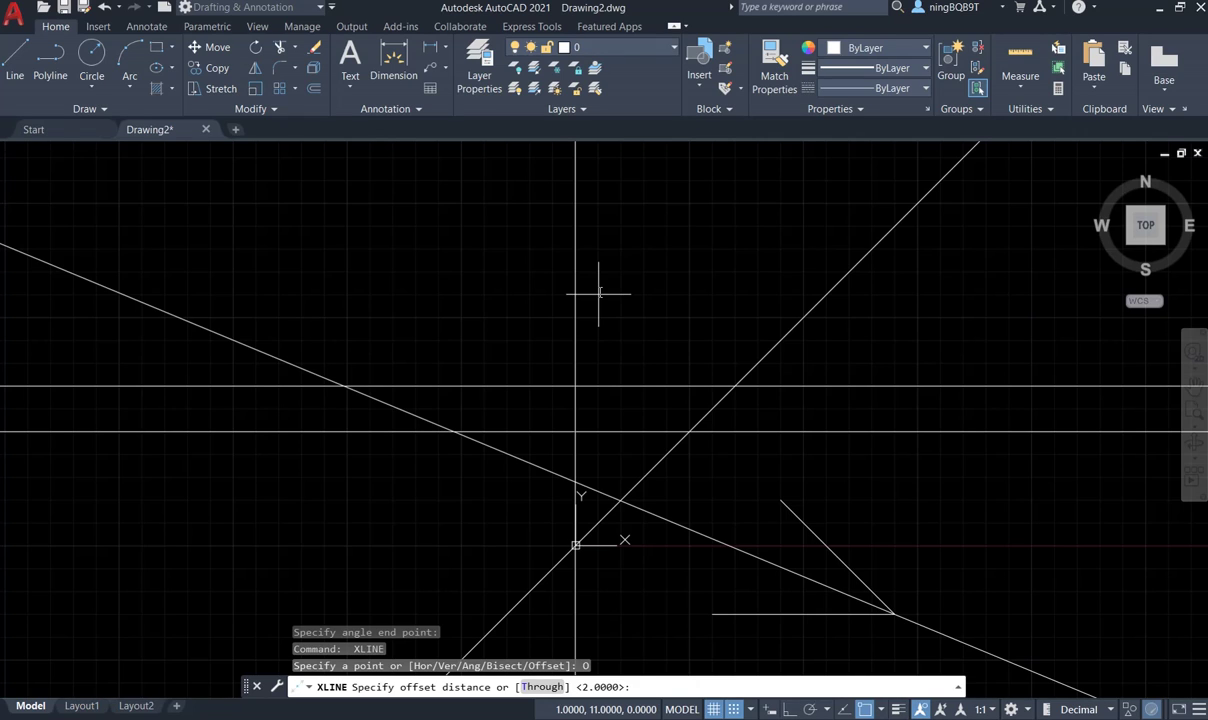
pyautogui.press('Return')
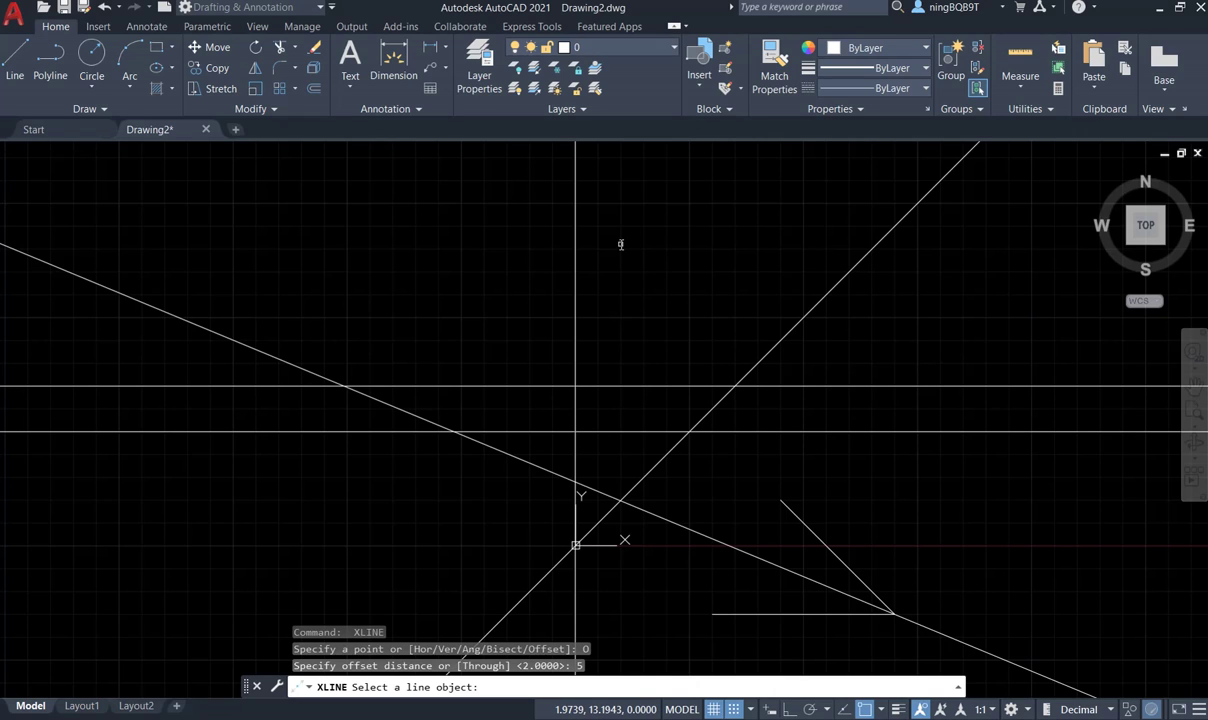
pyautogui.click(625, 386)
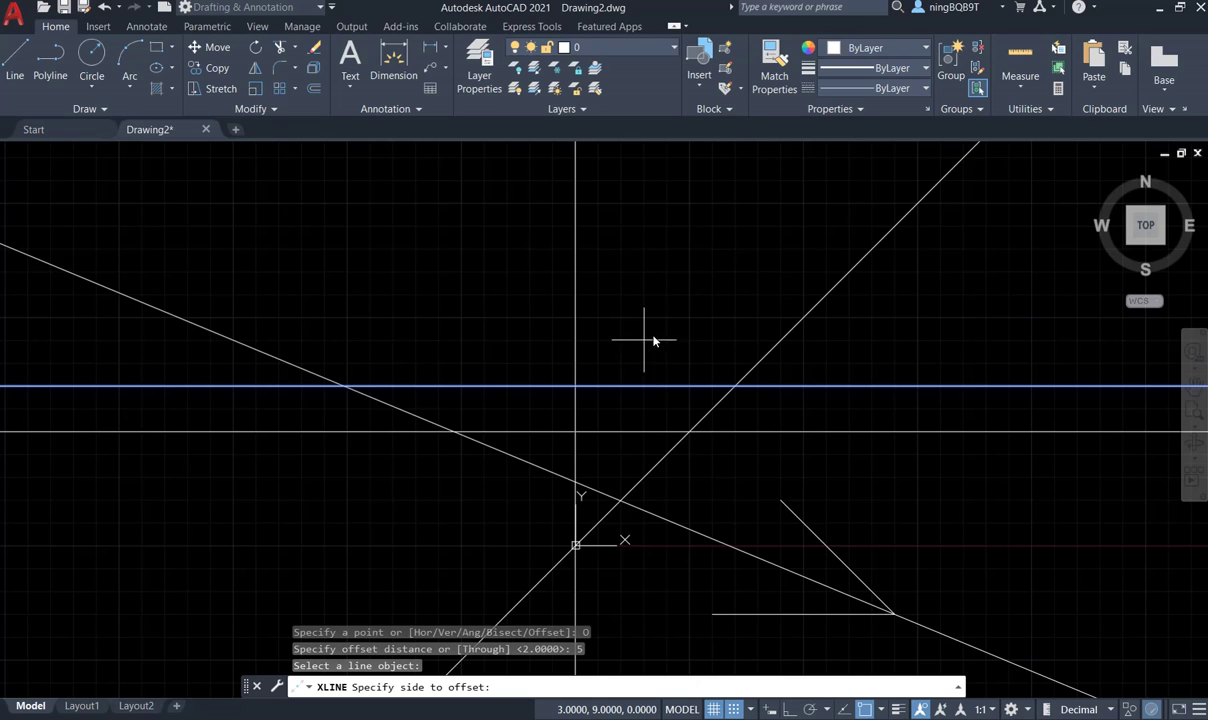
pyautogui.click(637, 285)
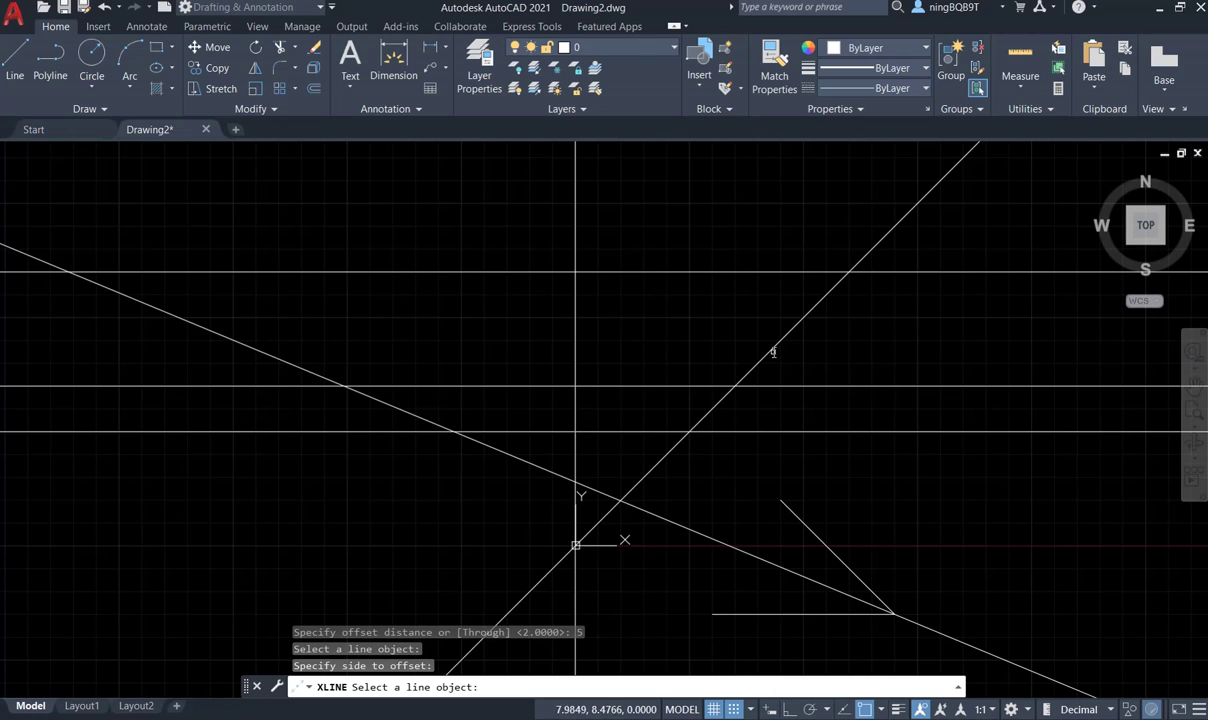
# Offset the vertical construction line on the Y axis by the same distance toward positive X, and end the command
pyautogui.click(575, 354)
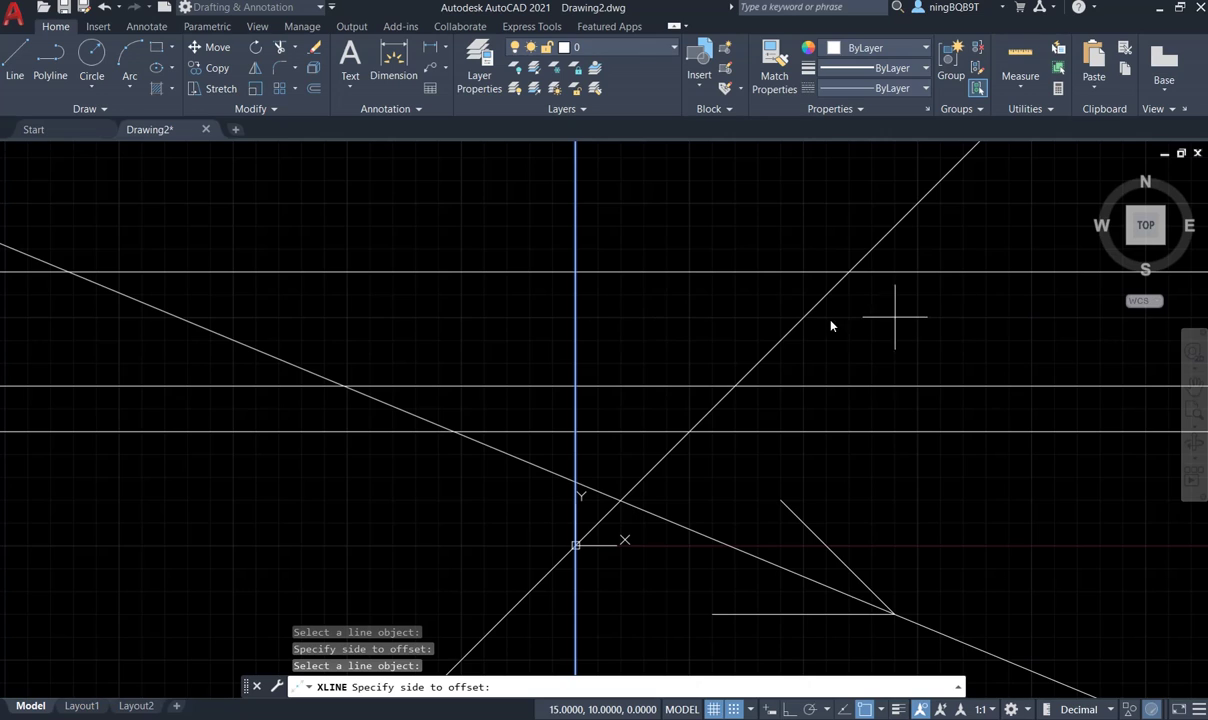
pyautogui.click(727, 321)
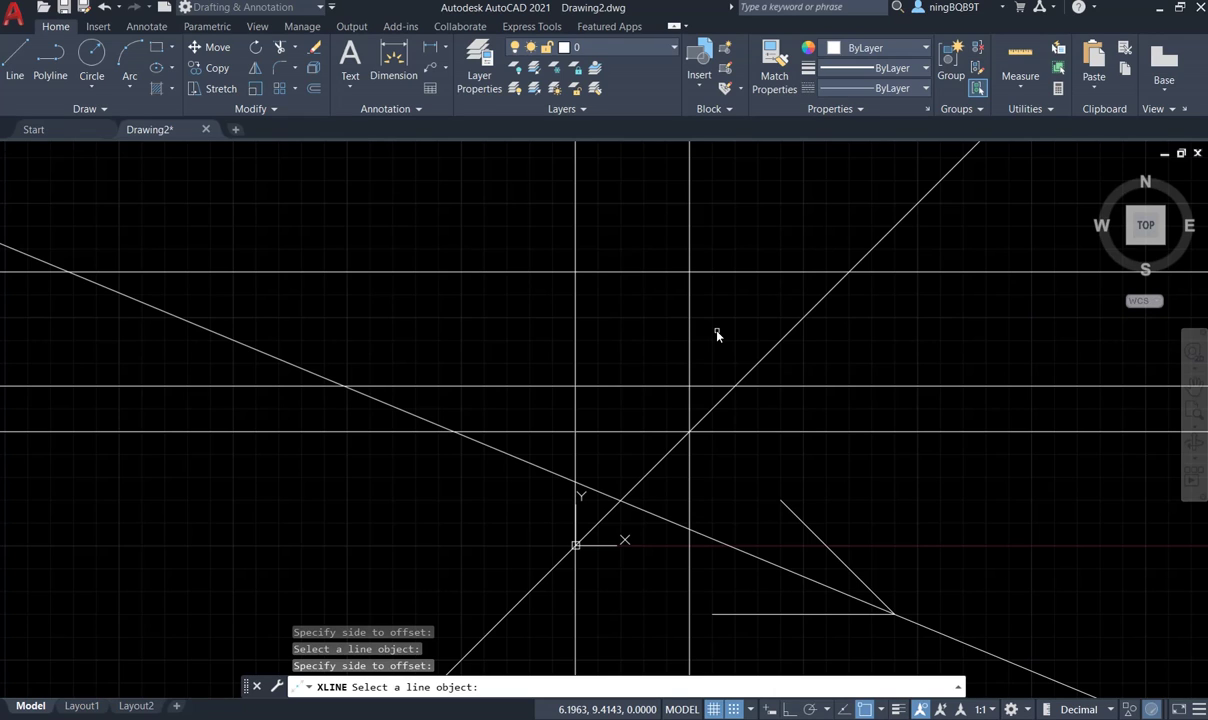
pyautogui.press('Escape')
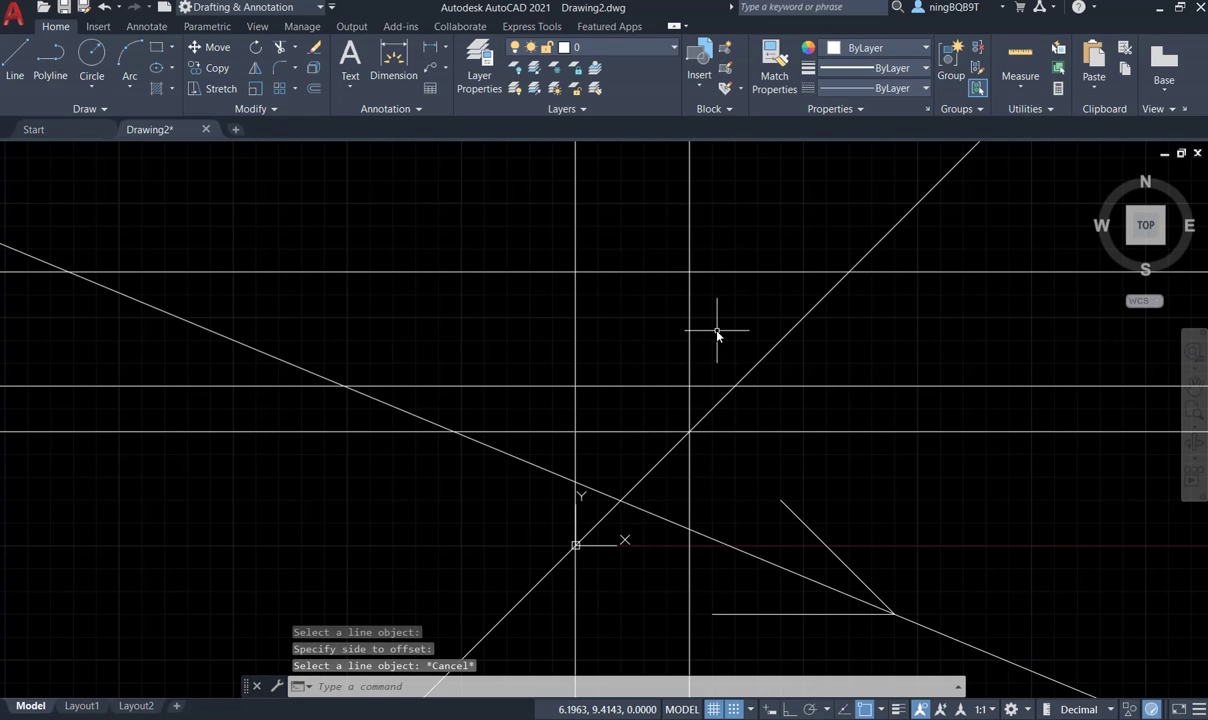